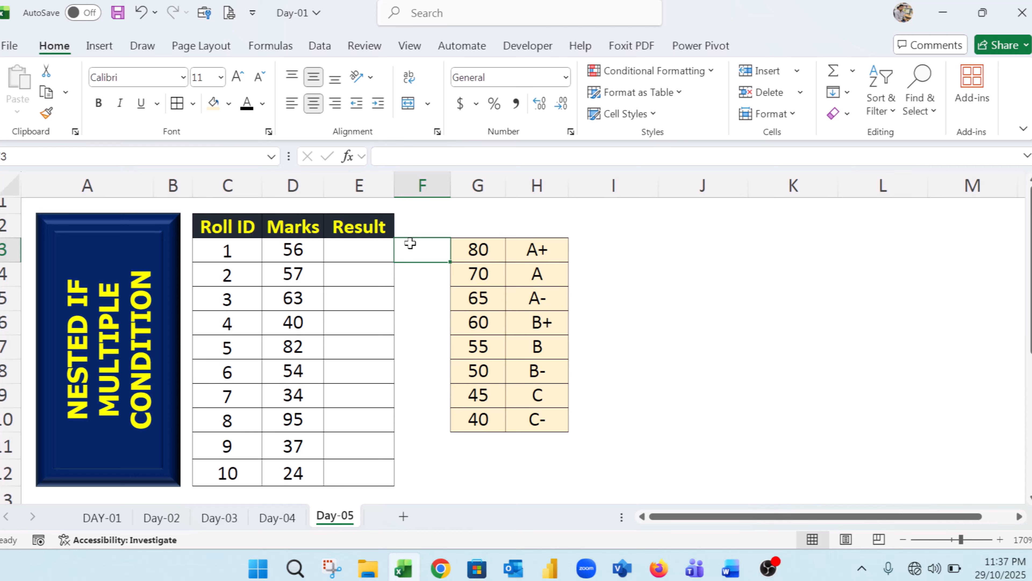
- Examine the marks in D3:D12, the grade thresholds and letters in G3:H10, and the Result cells E3:E12
left_click(355, 253)
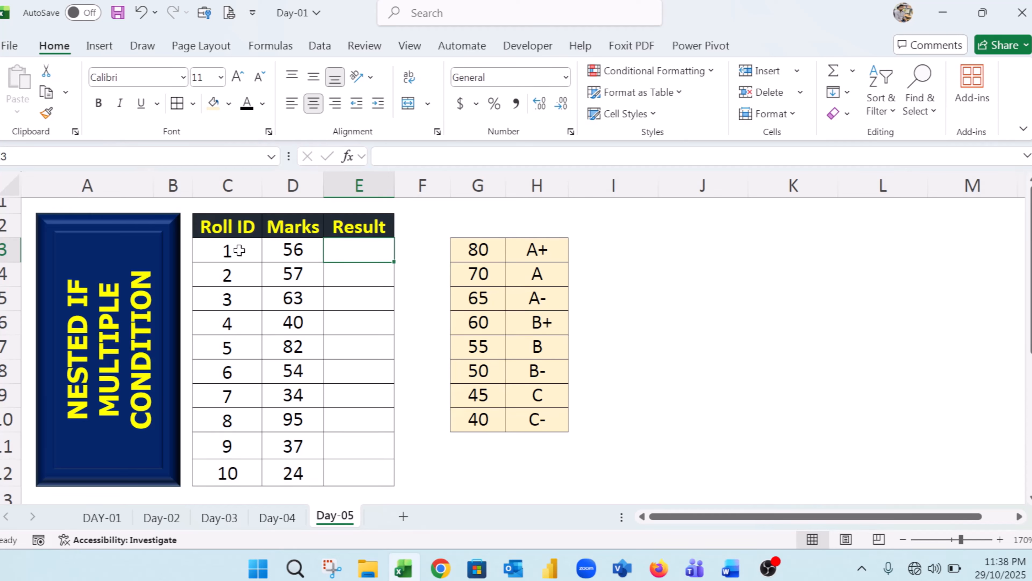
left_click_drag(239, 249, 223, 445)
left_click_drag(309, 256, 288, 471)
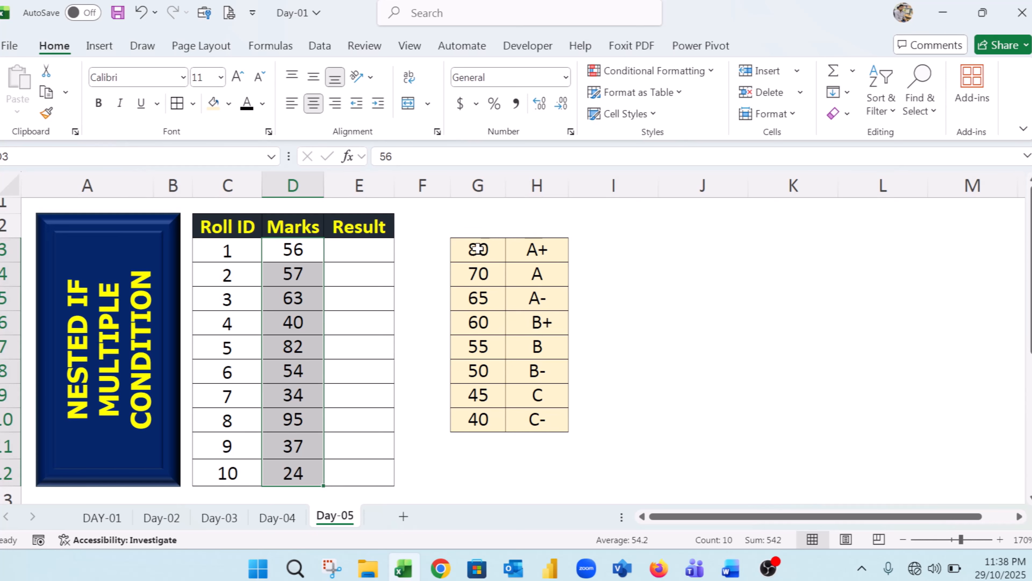
left_click_drag(477, 250, 531, 417)
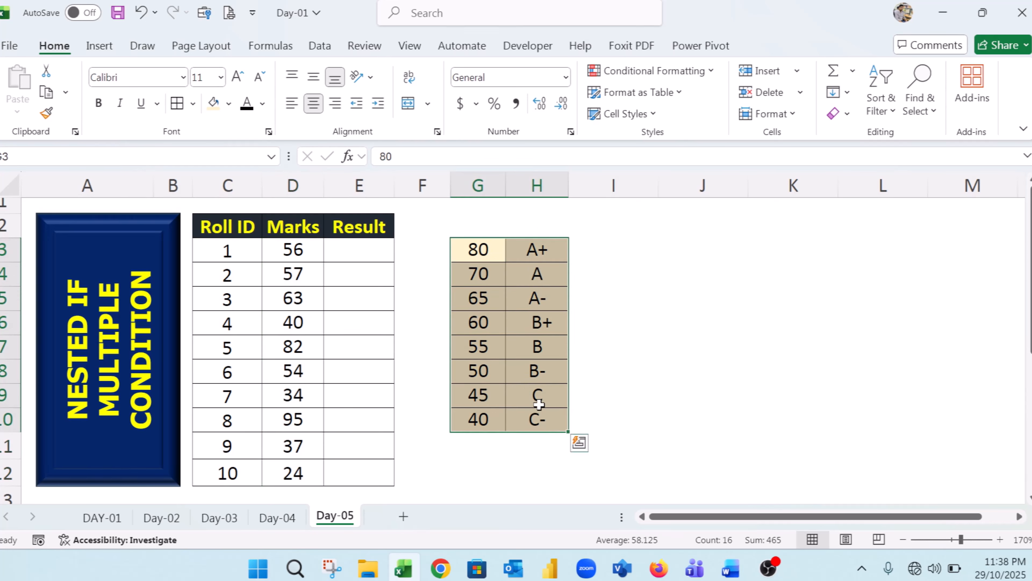
left_click(657, 273)
left_click(486, 250)
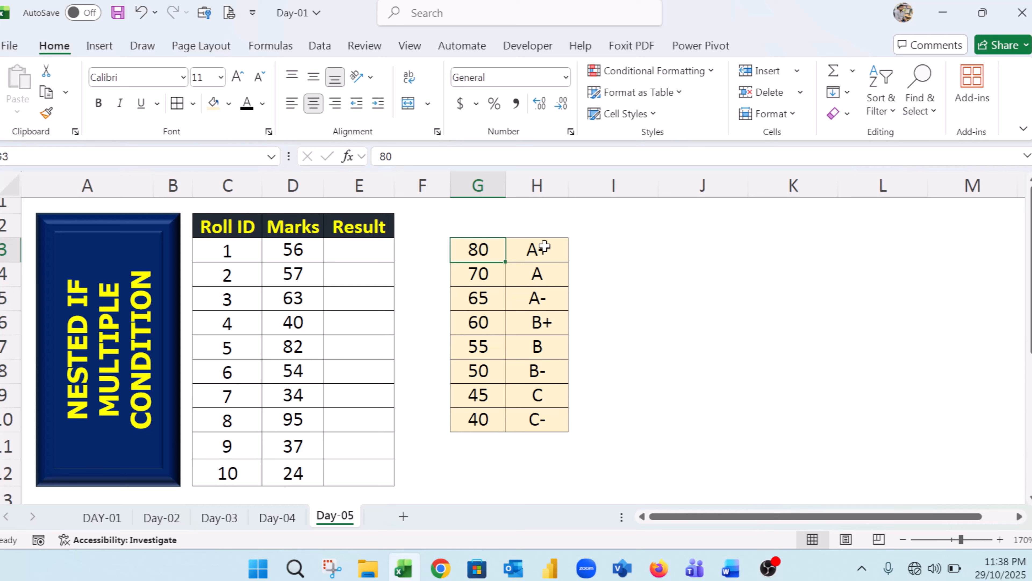
left_click(294, 245)
left_click(535, 251)
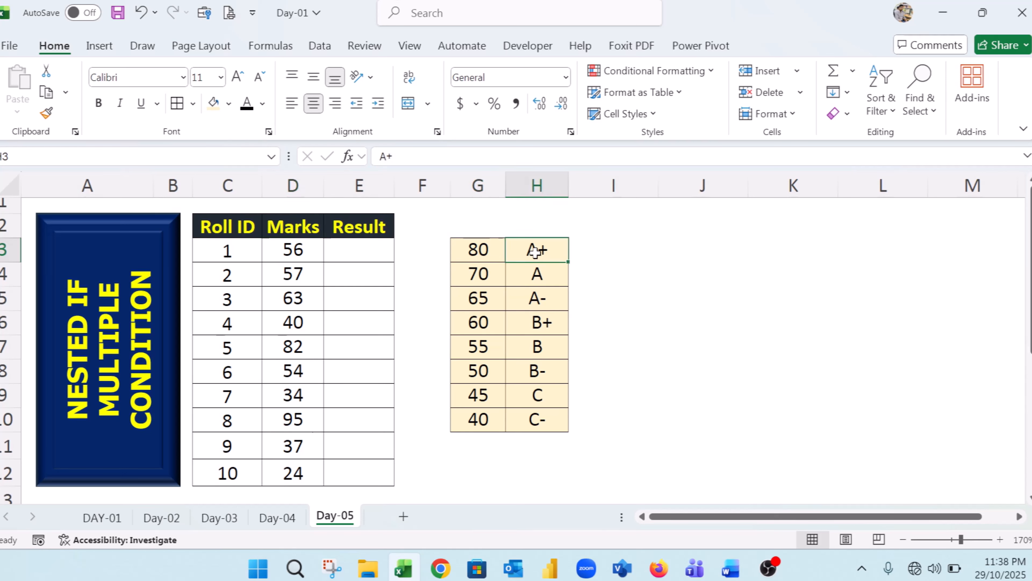
left_click(483, 277)
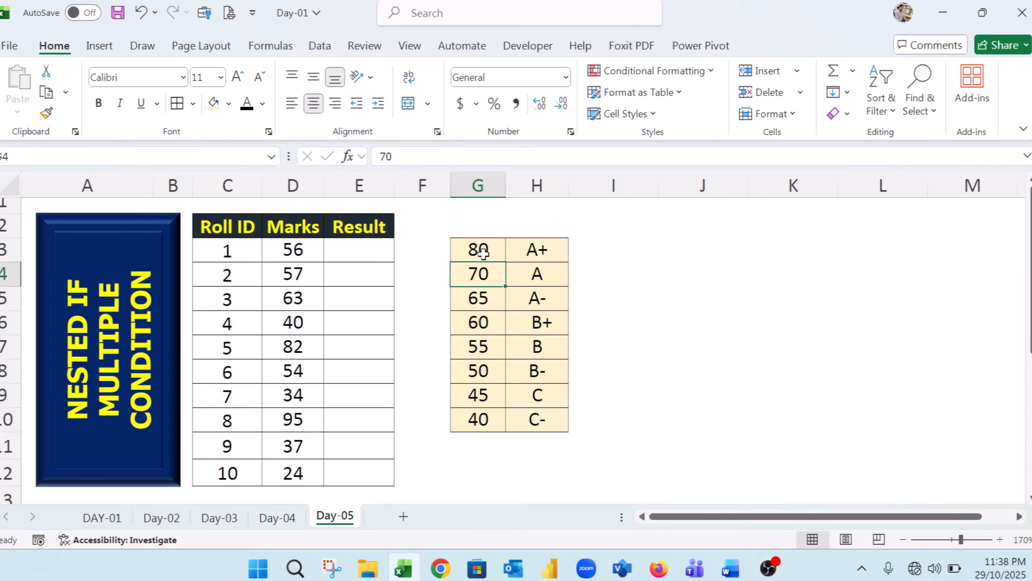
left_click(536, 271)
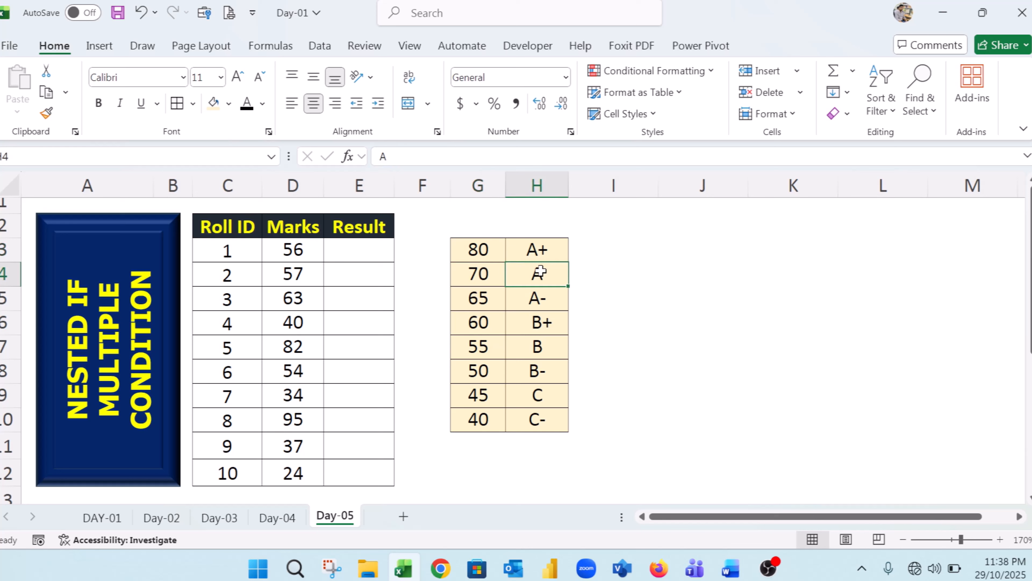
left_click(474, 298)
left_click(487, 277)
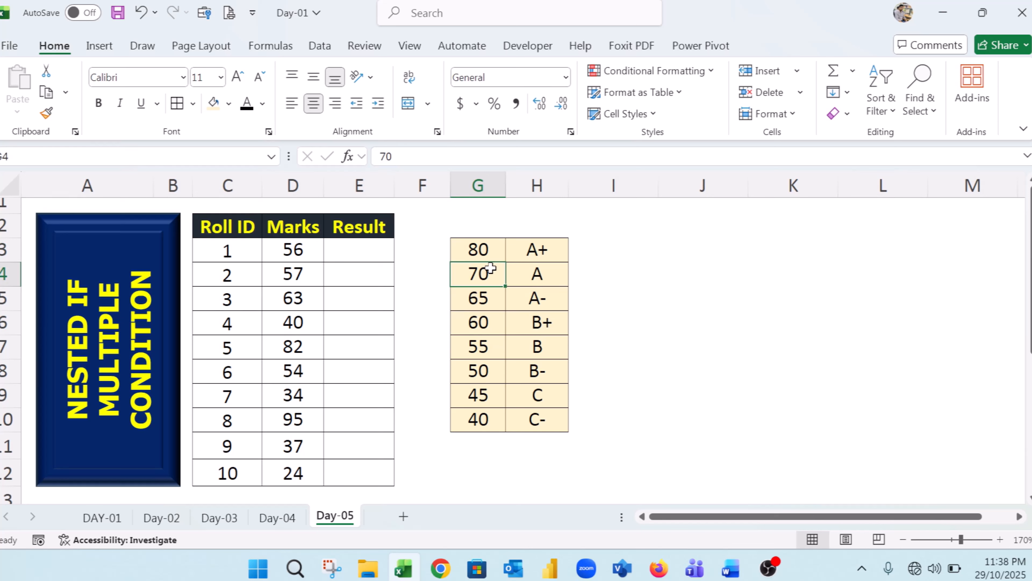
left_click(545, 303)
left_click(479, 330)
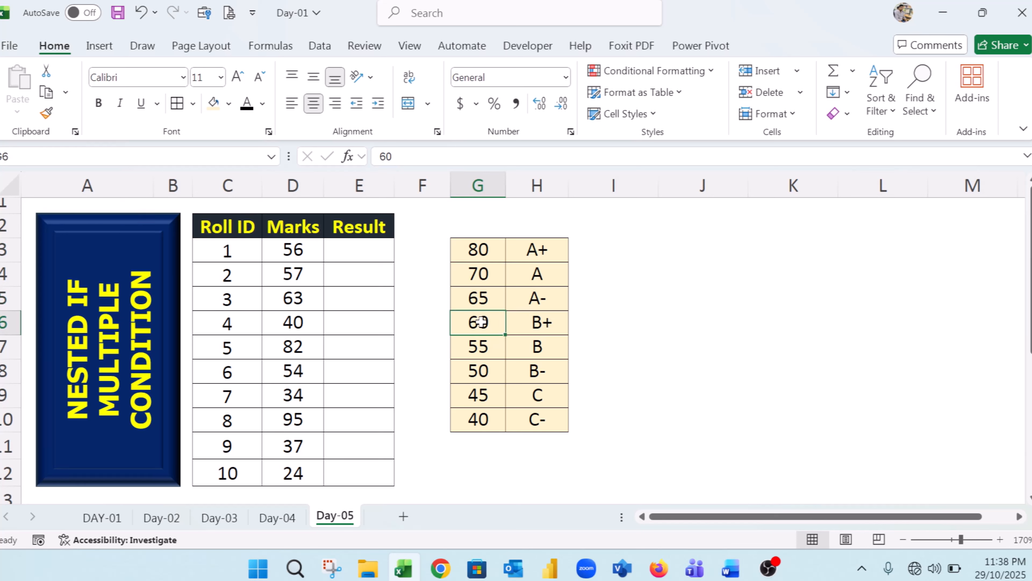
left_click(552, 323)
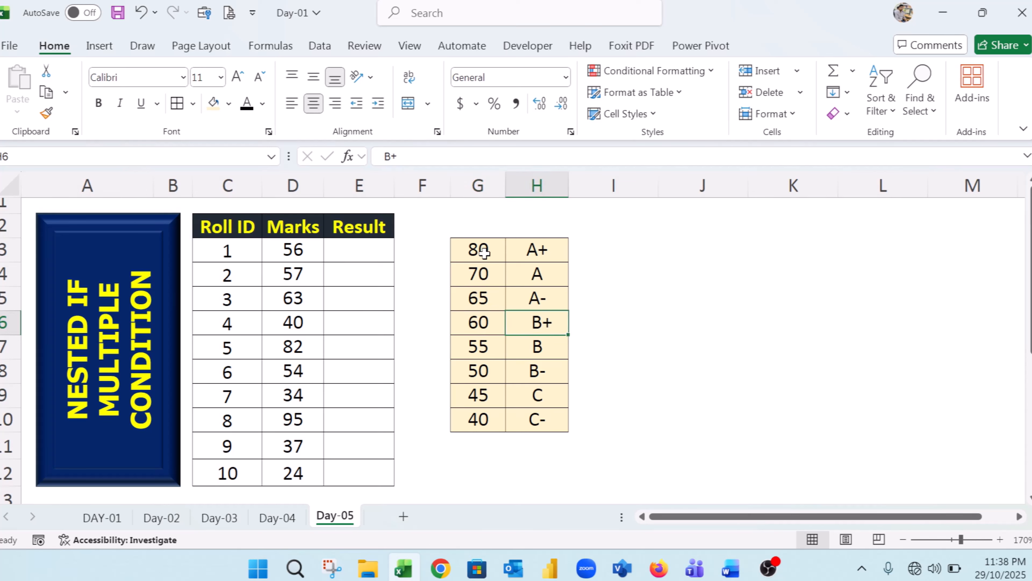
left_click_drag(483, 249, 537, 417)
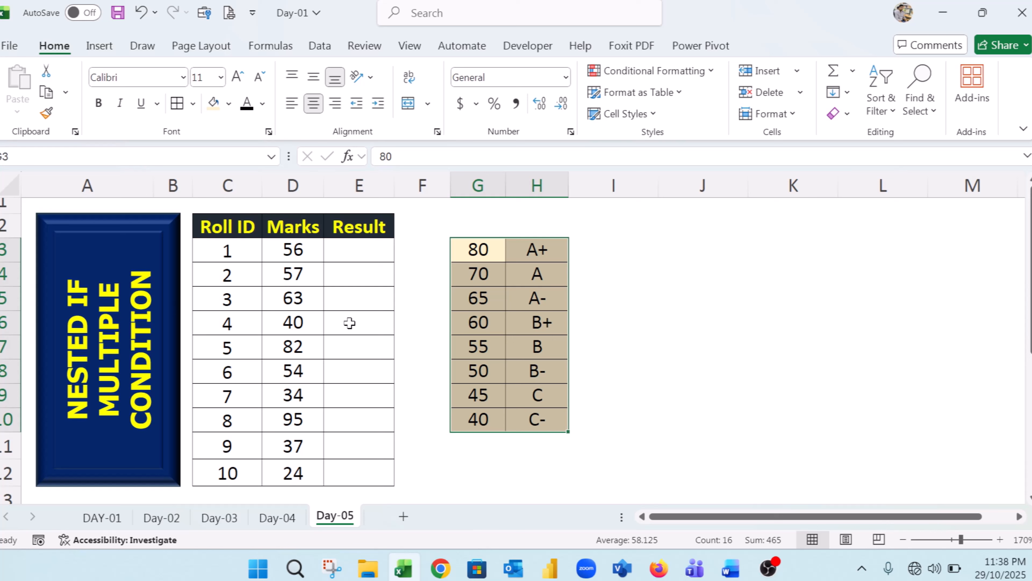
left_click_drag(373, 249, 362, 468)
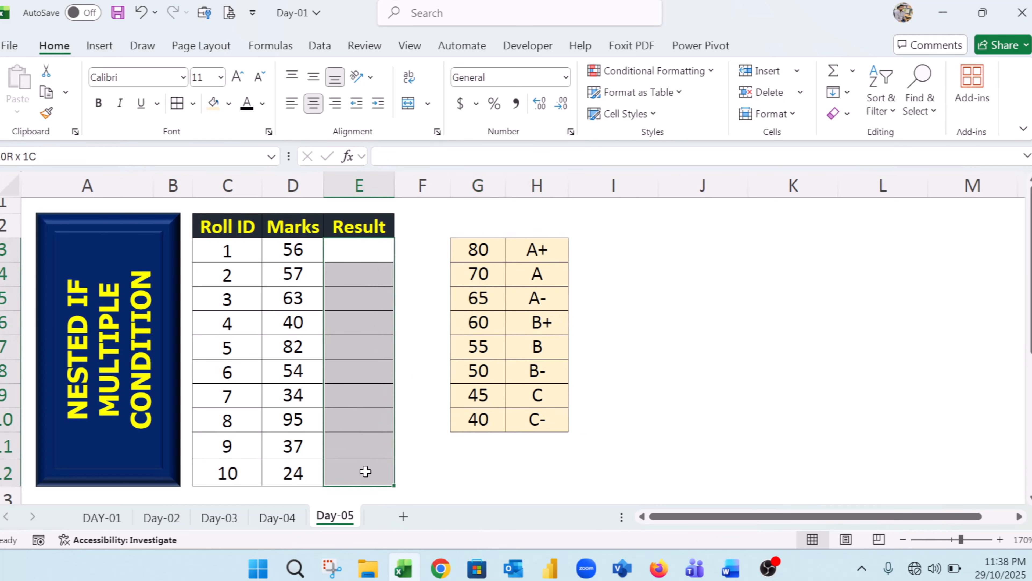
- Start an IF formula in Result cell E3 with the logical test D3>=G3
left_click(370, 243)
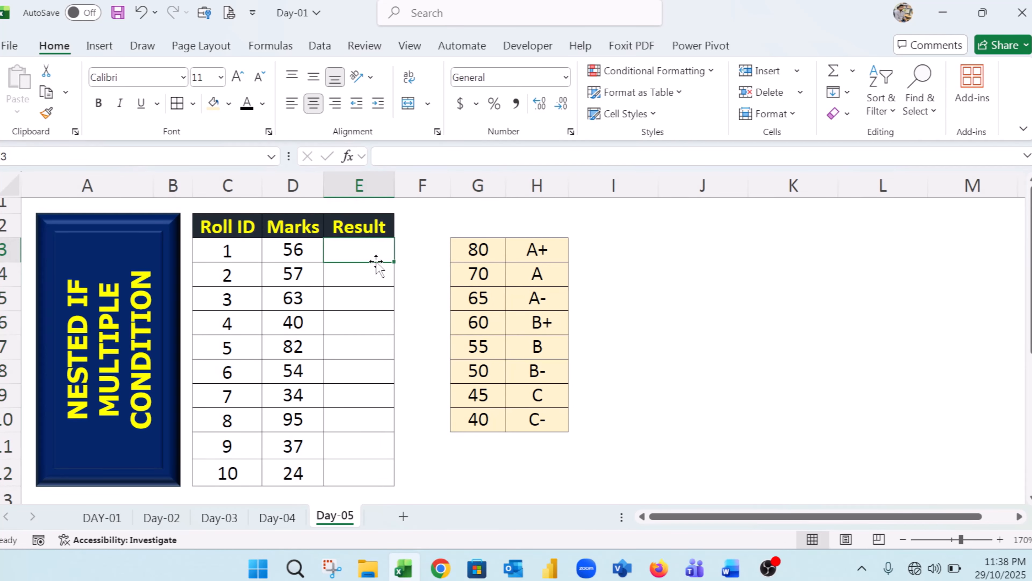
type("=")
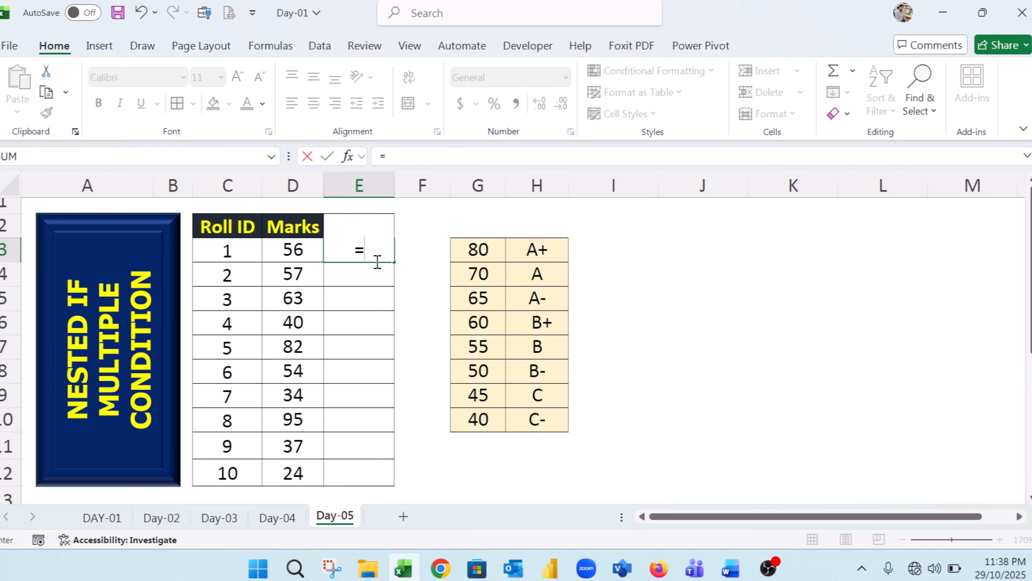
type("if")
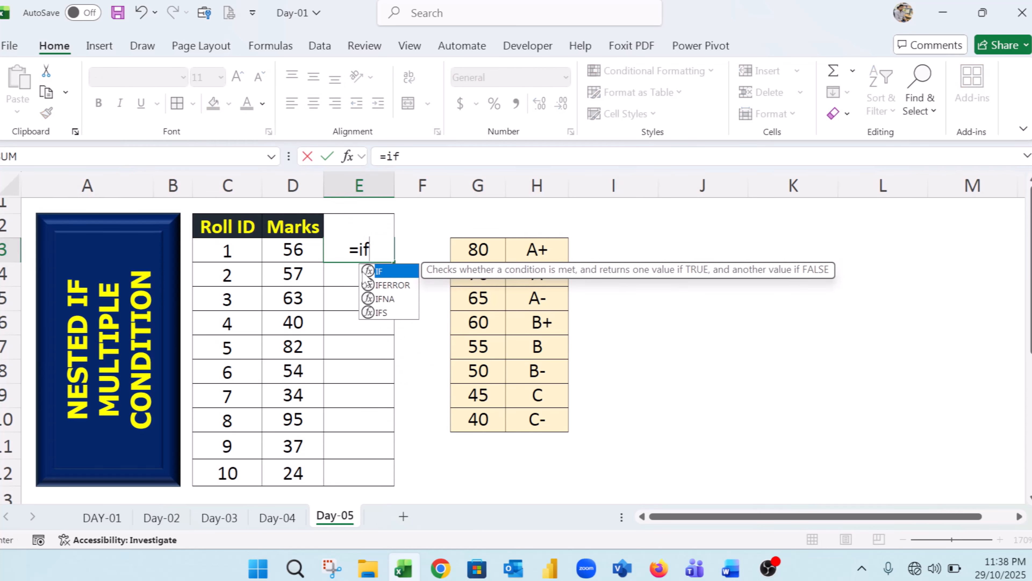
double_click(370, 270)
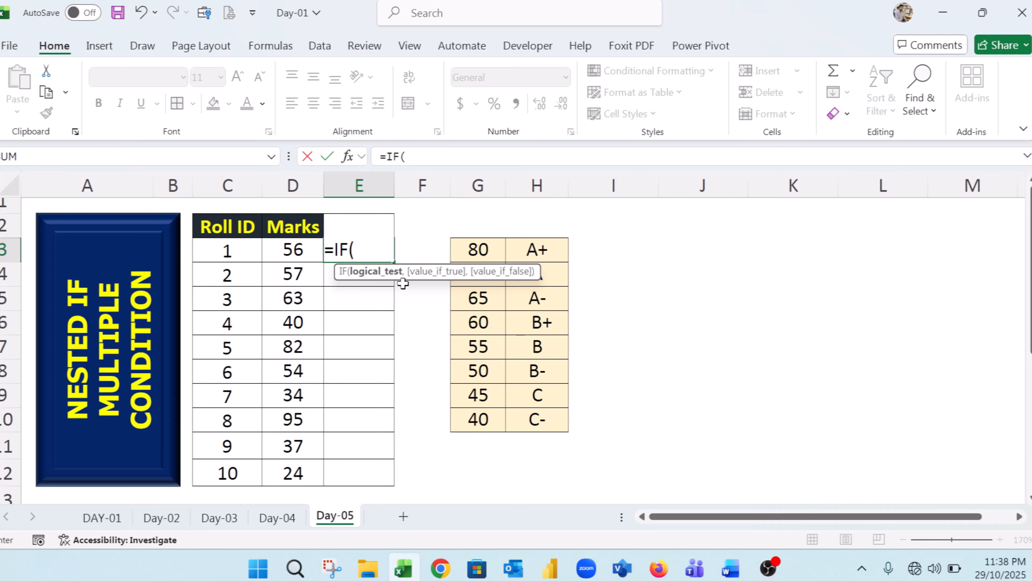
left_click(301, 249)
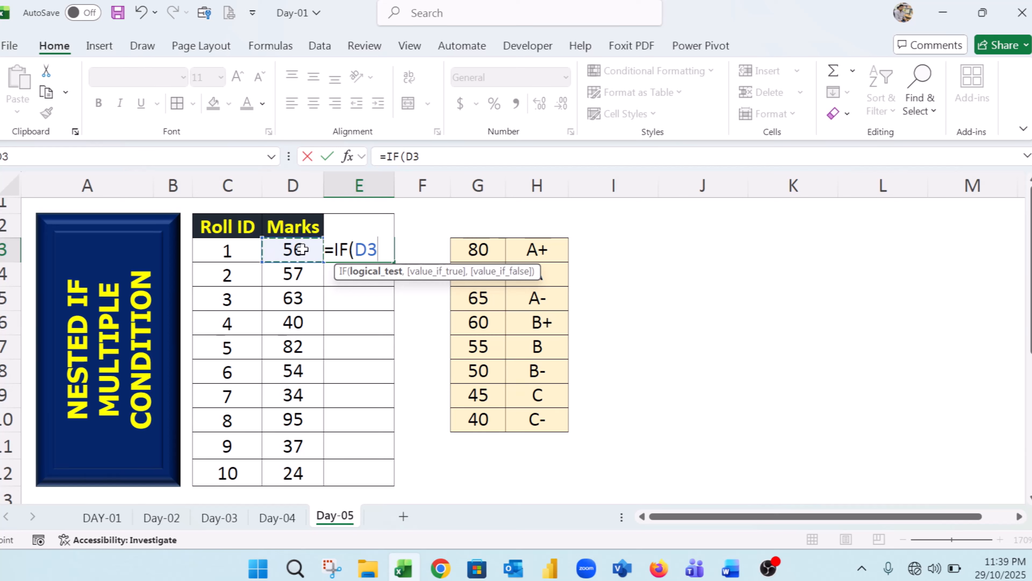
type(">=")
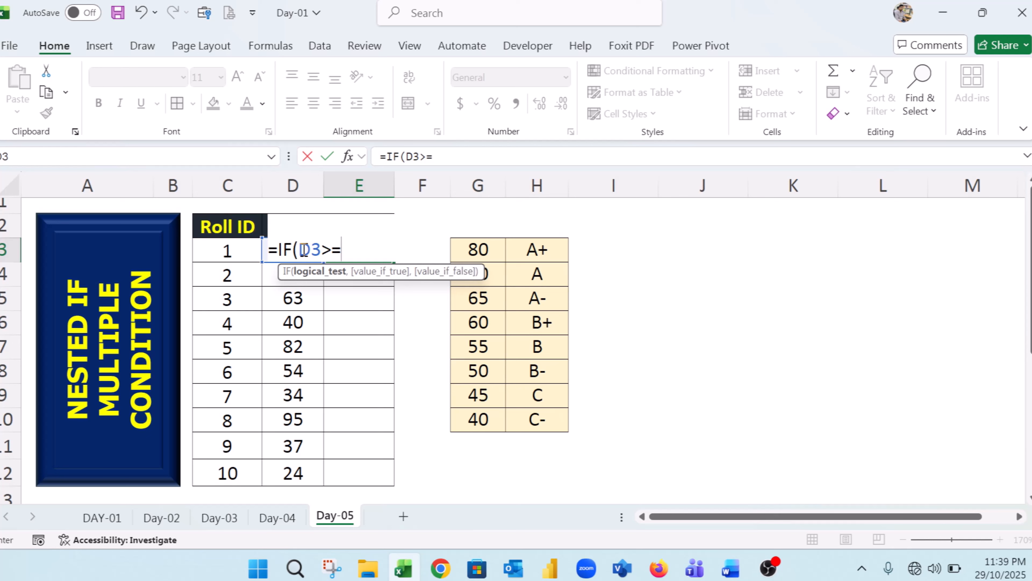
left_click(474, 252)
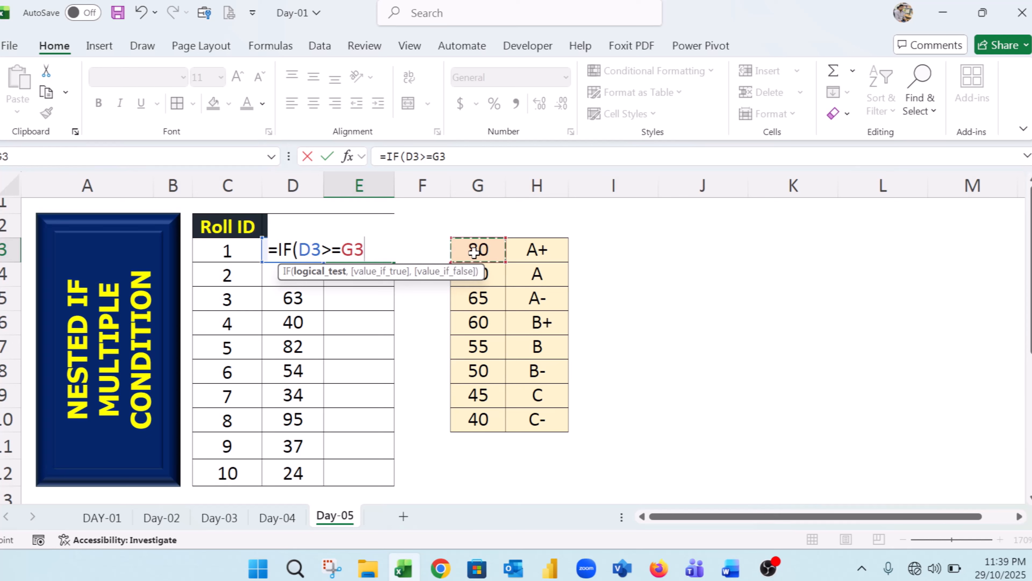
- Make the G3 reference in the E3 formula absolute as $G$3
left_click(439, 156)
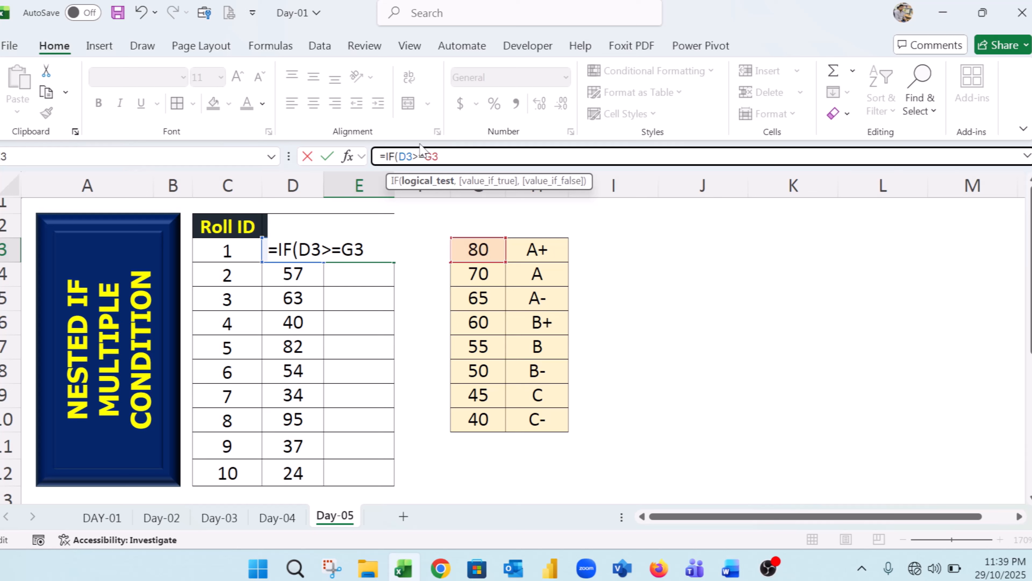
type("$")
left_click(444, 156)
type("$")
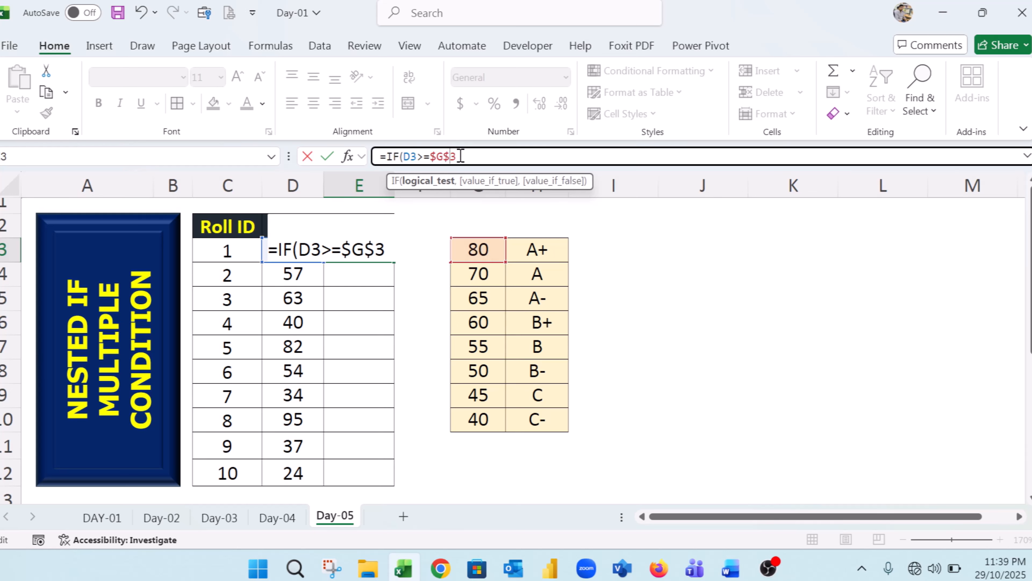
- Set the first IF's value-if-true to "A+" and continue to its value-if-false argument
left_click(461, 156)
type(",")
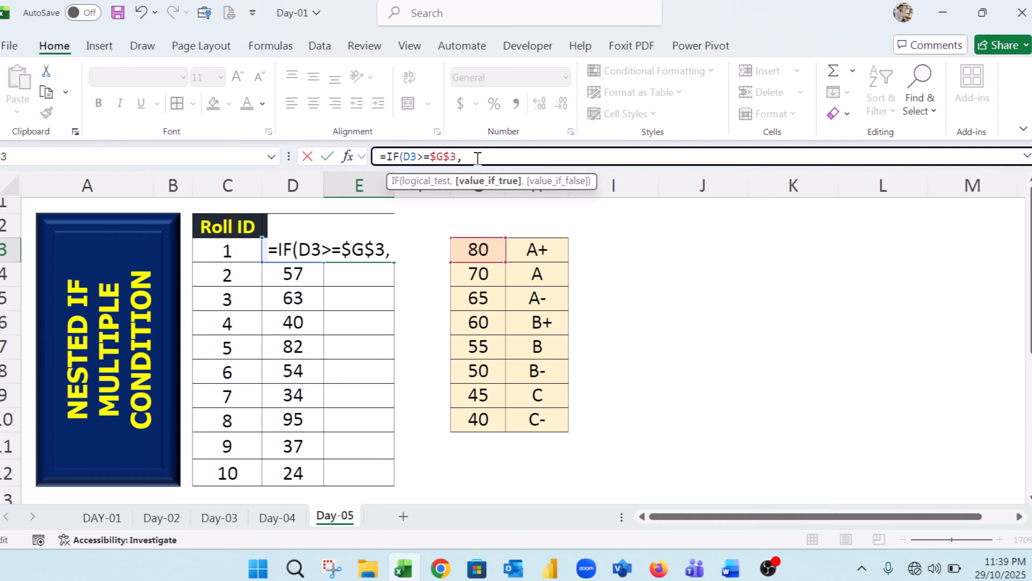
type("A+")
left_click_drag(472, 156, 463, 155)
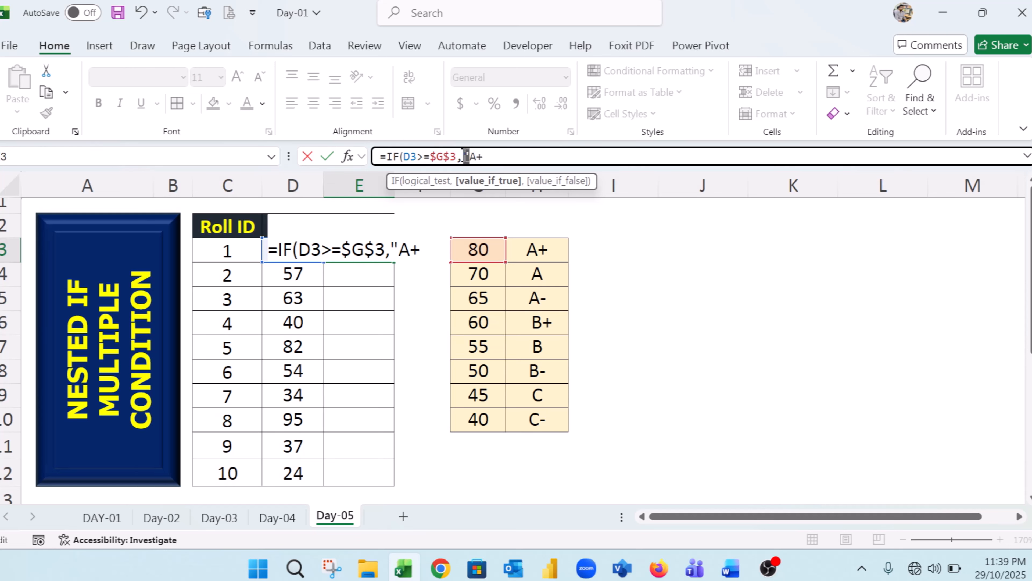
left_click(492, 156)
type("\",")
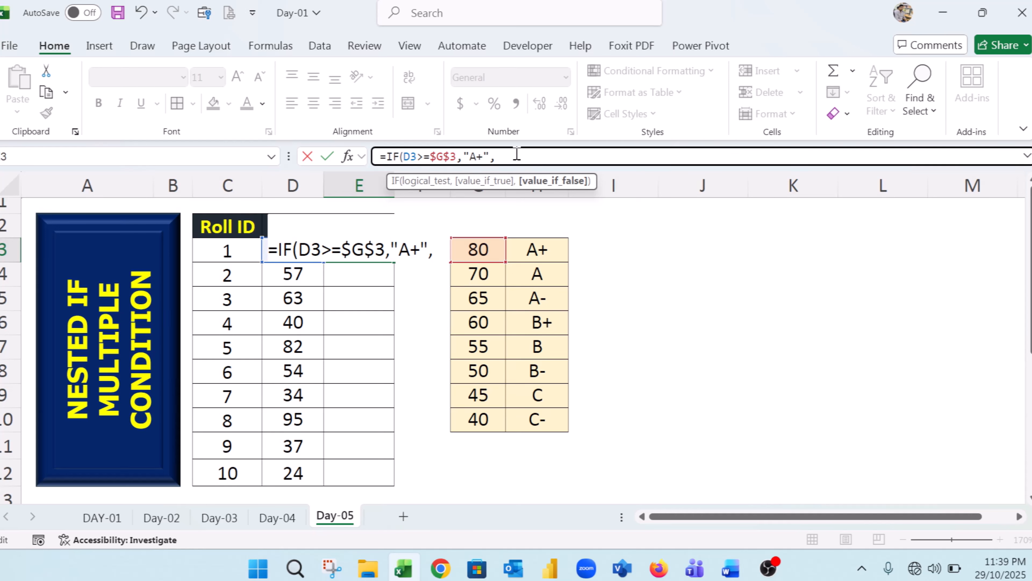
- Nest a second IF as the value-if-false argument in E3, with the logical test D3>=G4
type("IF")
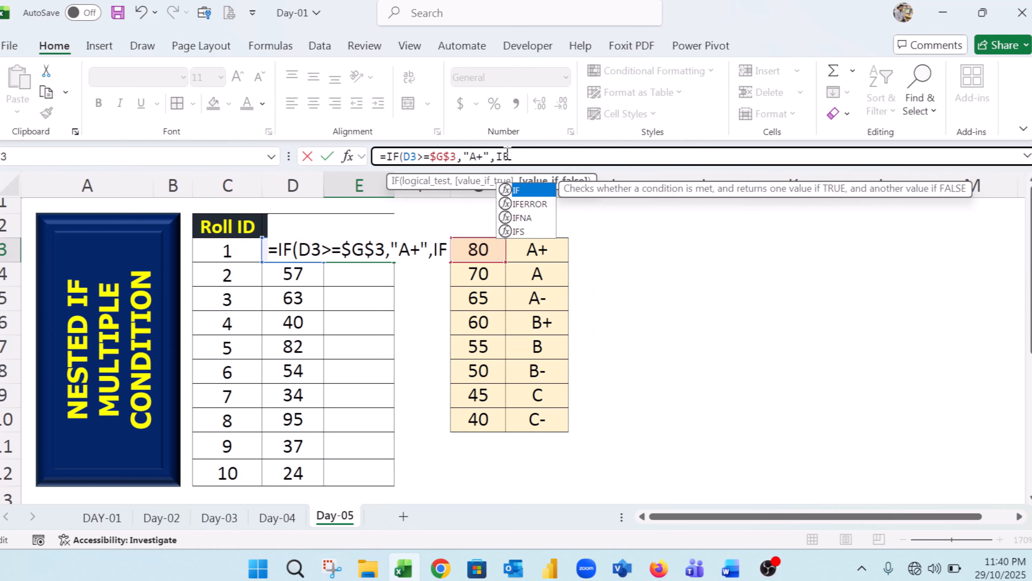
double_click(521, 190)
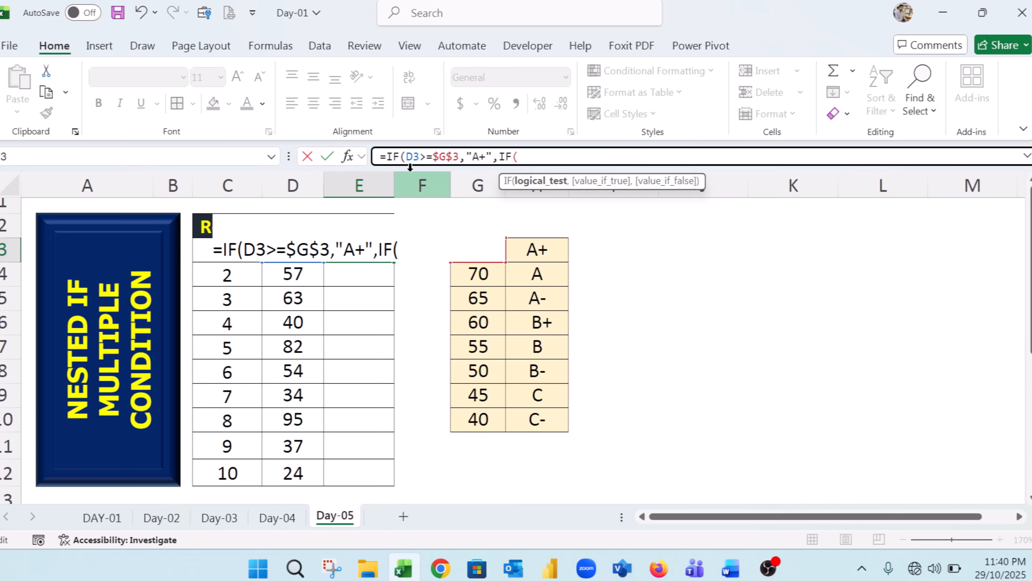
left_click_drag(407, 153, 463, 154)
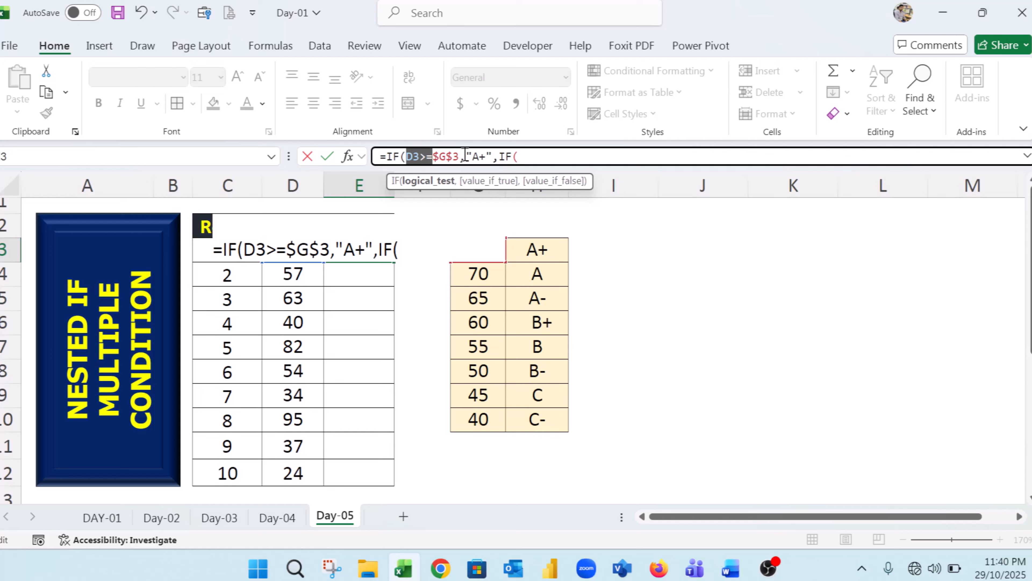
left_click(533, 148)
type("D3>=")
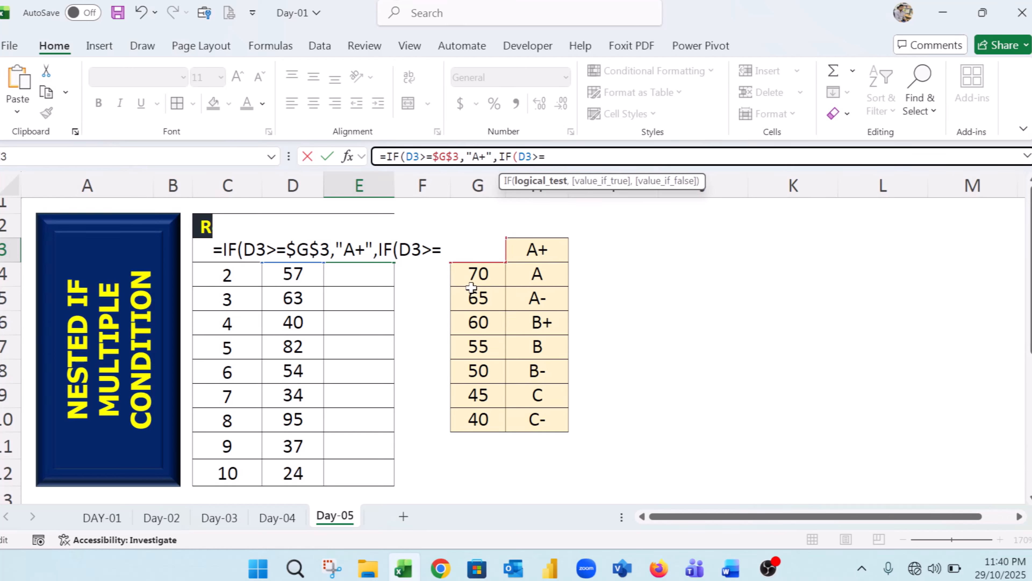
left_click(478, 273)
- Make the second threshold reference absolute as $G$4 and have the second IF return "A" when true
left_click(577, 149)
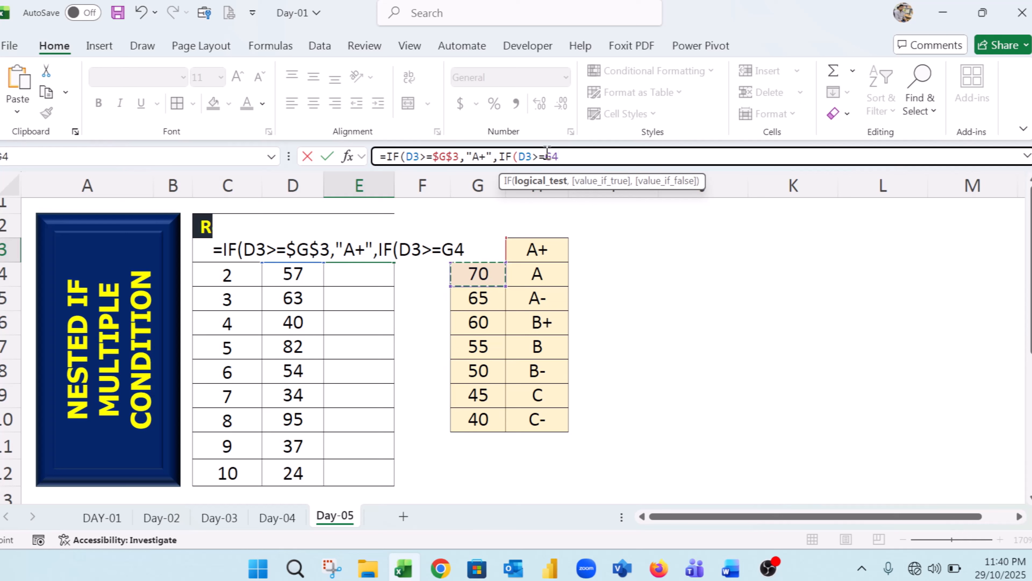
key("Left")
key("Left")
type("$")
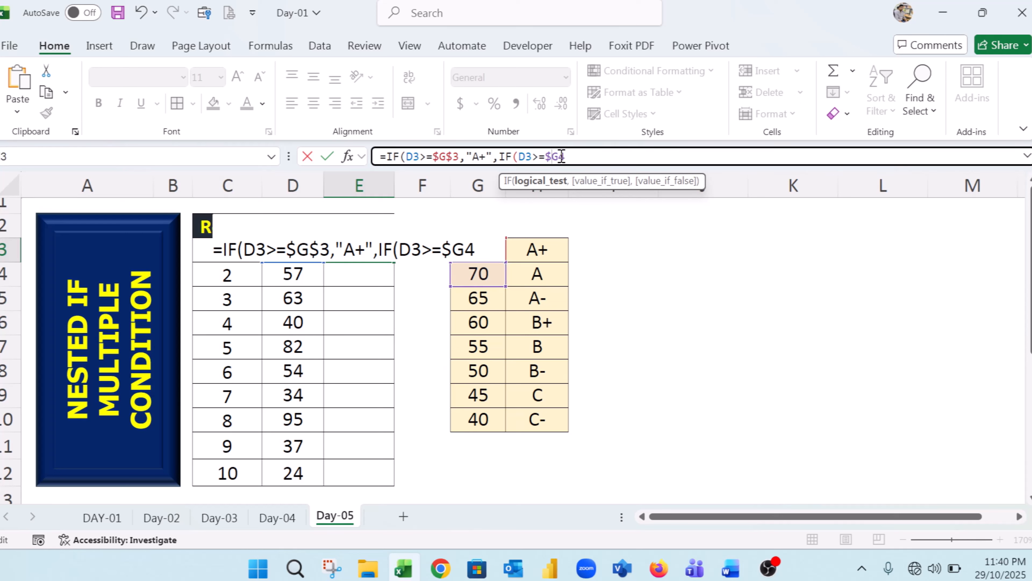
key("Right")
type("$4,")
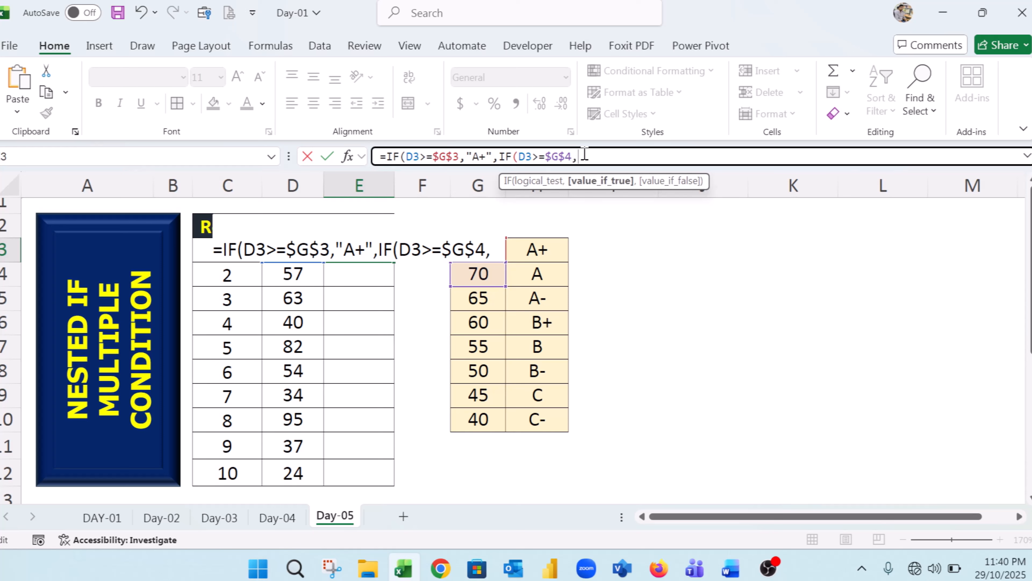
type("\"A\"")
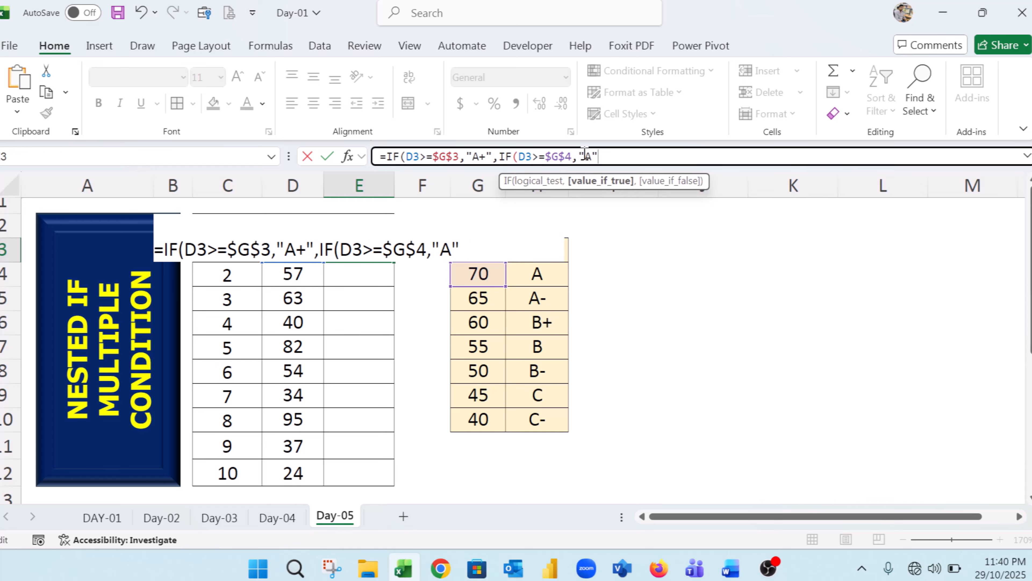
type(",")
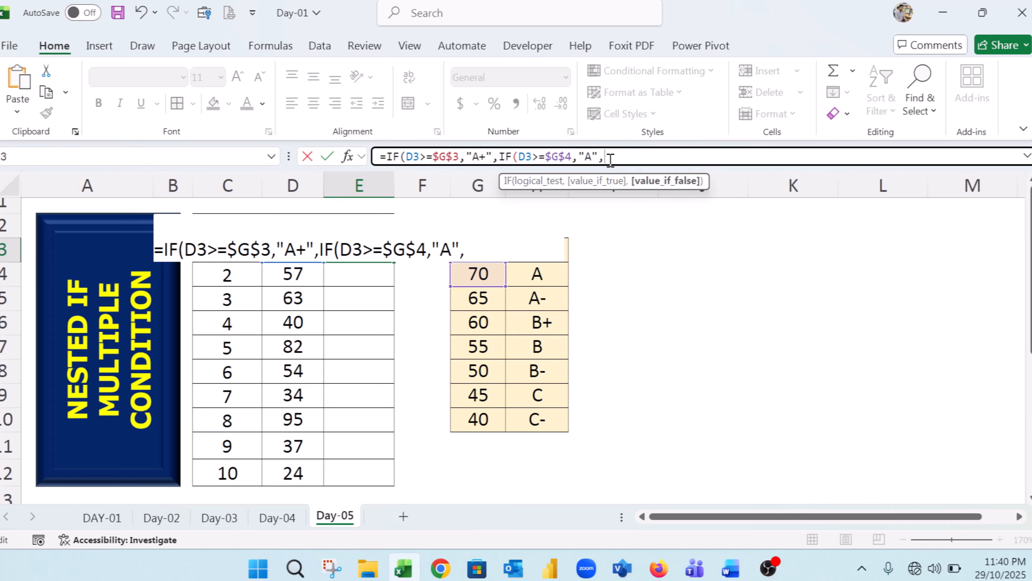
- Nest a third IF in the E3 formula with the logical test D3>=G5, returning "A-" when true
type("IF")
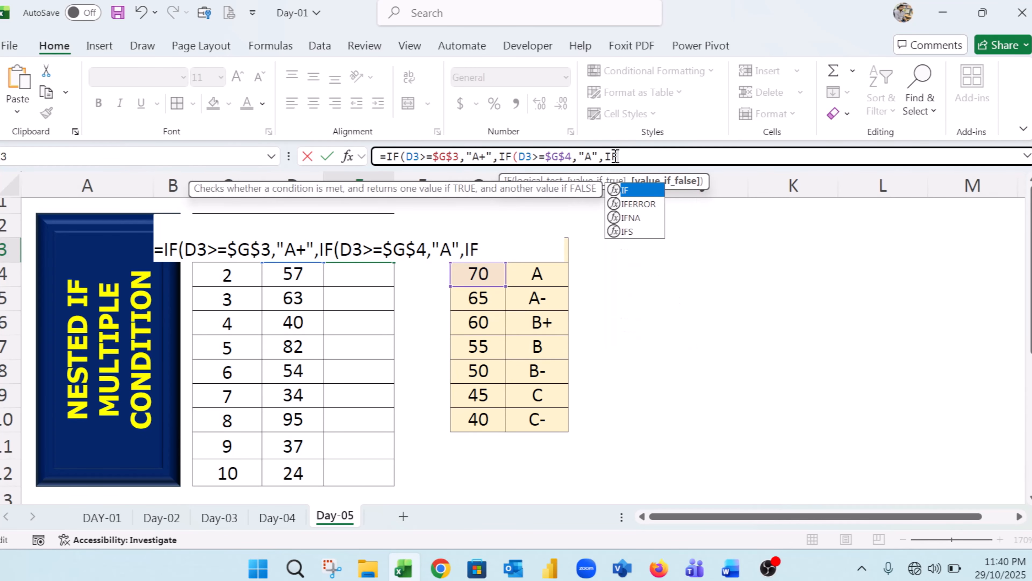
type("(D3>=")
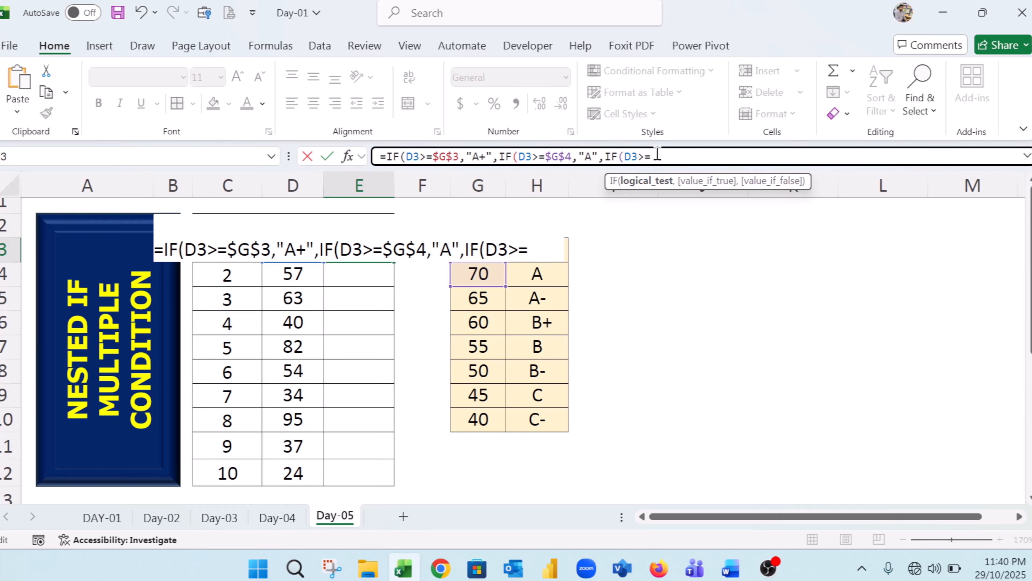
left_click(480, 299)
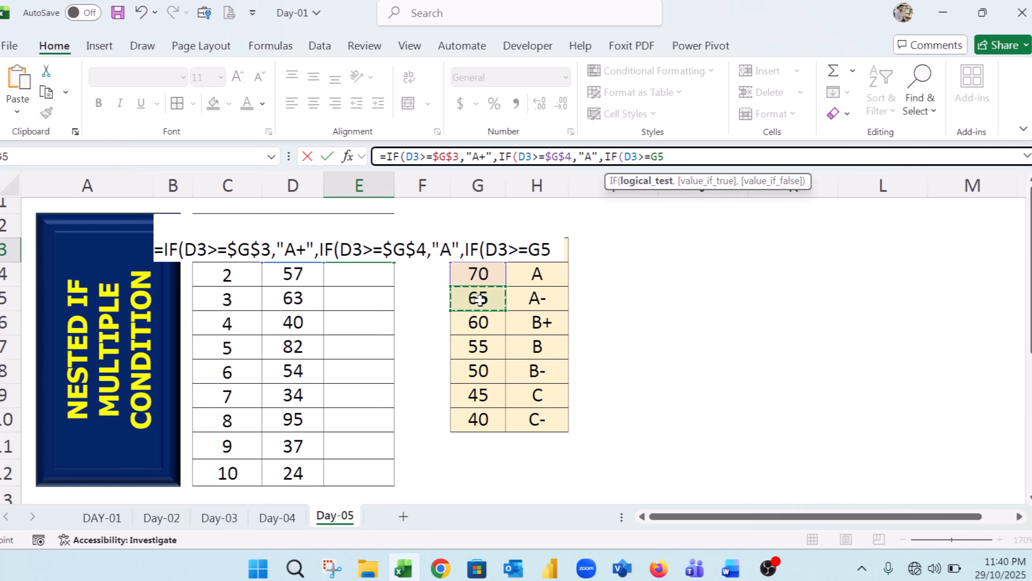
left_click(679, 161)
type(",")
type("A")
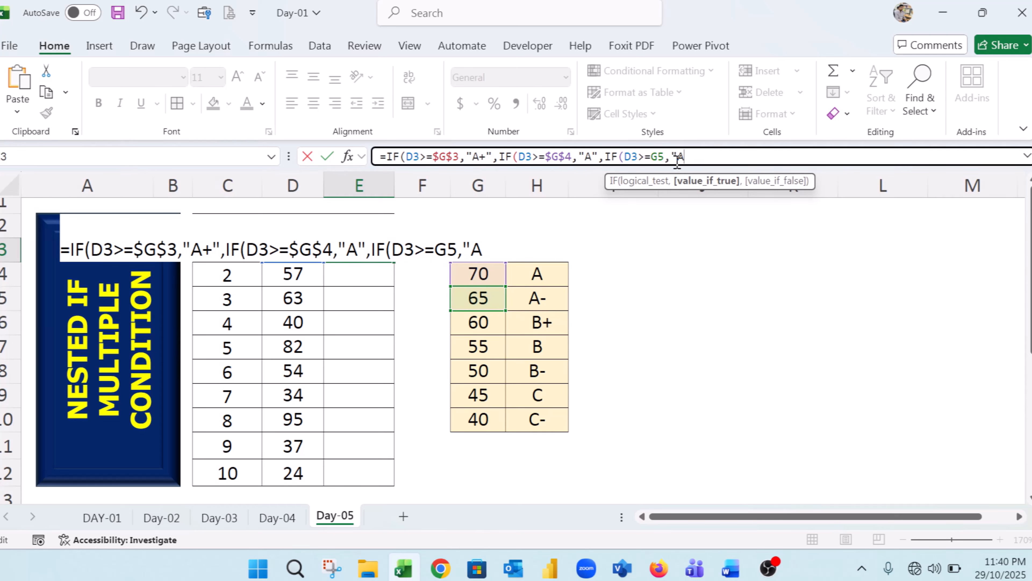
type("-\",")
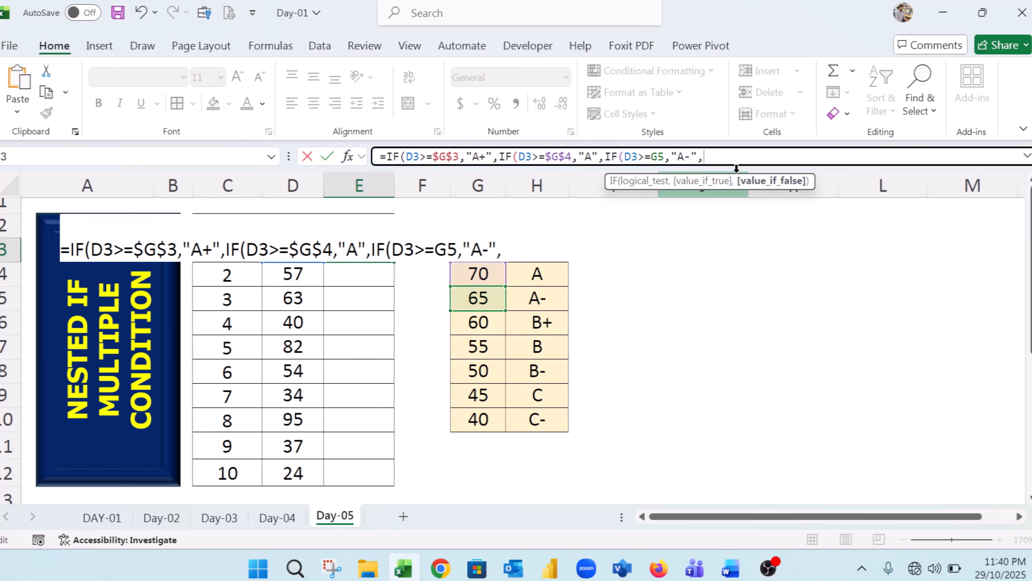
type("D3>=")
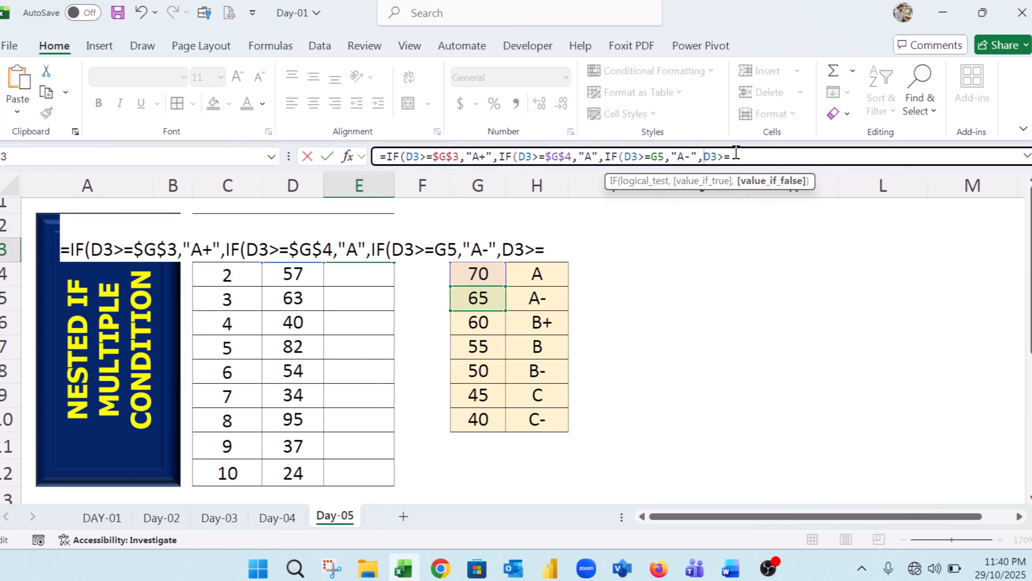
key("BackSpace")
key("BackSpace")
key("BackSpace")
key("BackSpace")
- Nest a fourth IF as the next value-if-false argument, with the logical test D3>=$G$6 using an absolute reference
type("IF(")
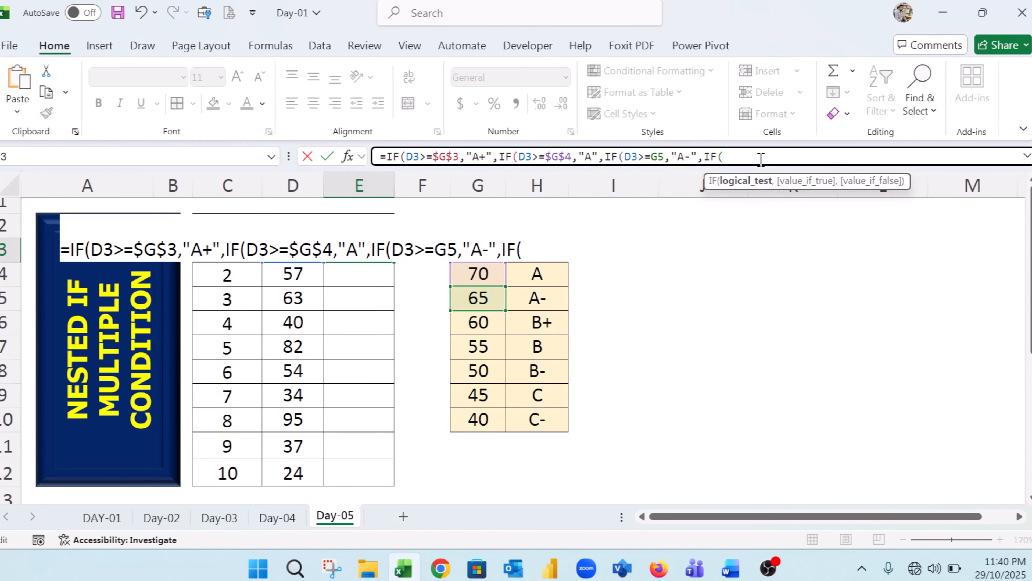
type("D3>=")
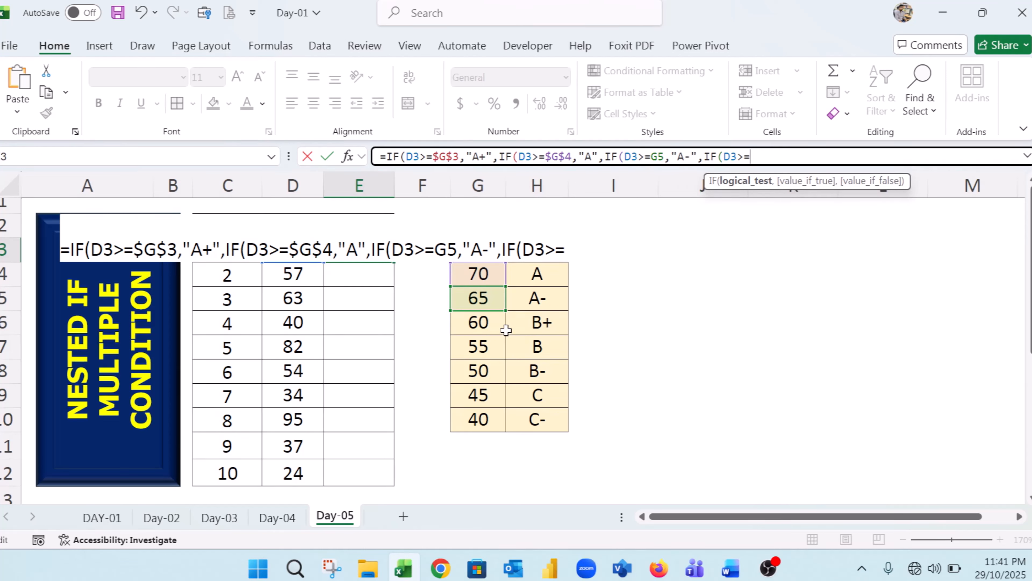
left_click(490, 320)
left_click(752, 155)
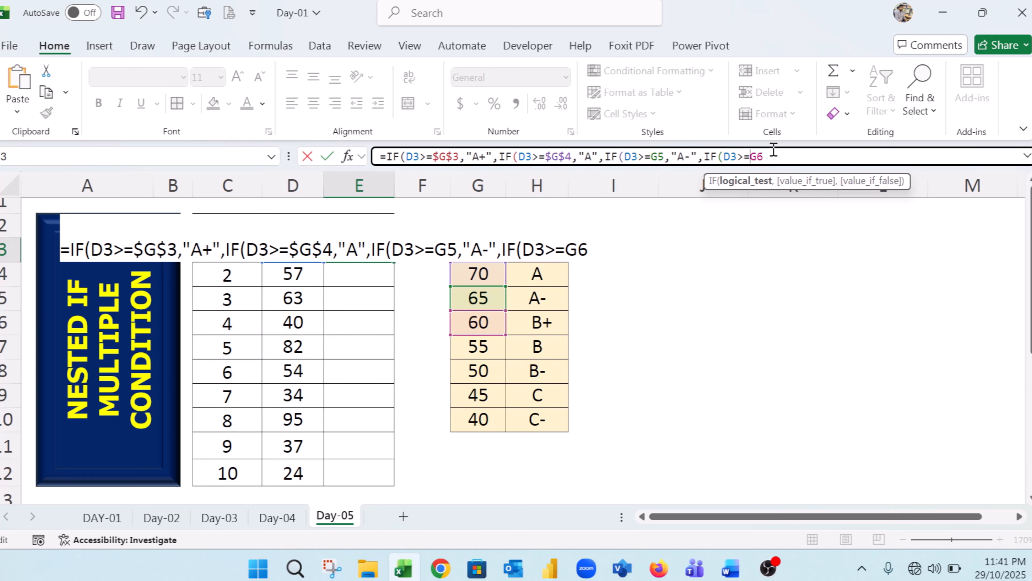
type("$")
key("Right")
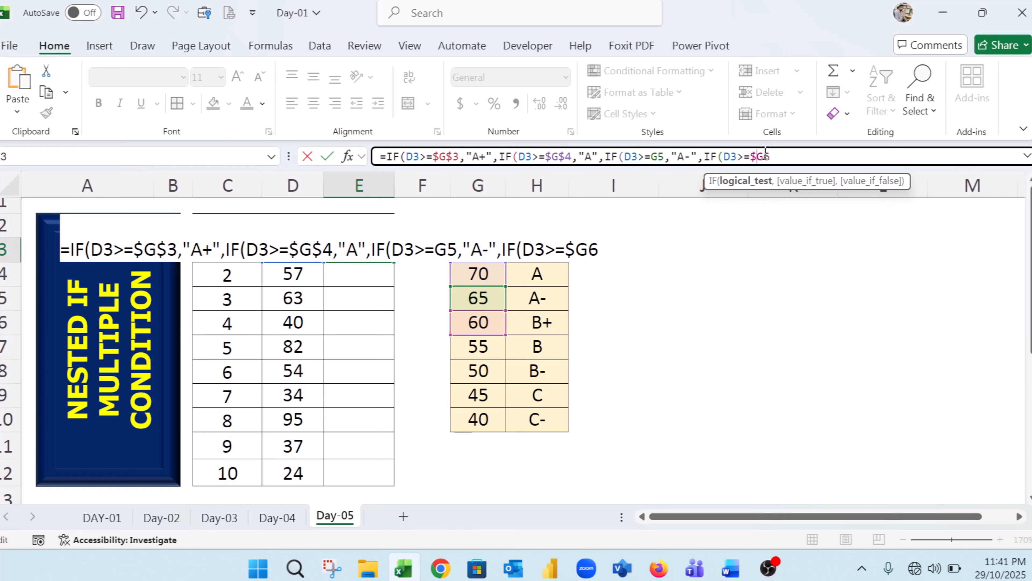
type("$")
- Make the third IF's threshold reference absolute as $G$5
left_click(651, 157)
type("$")
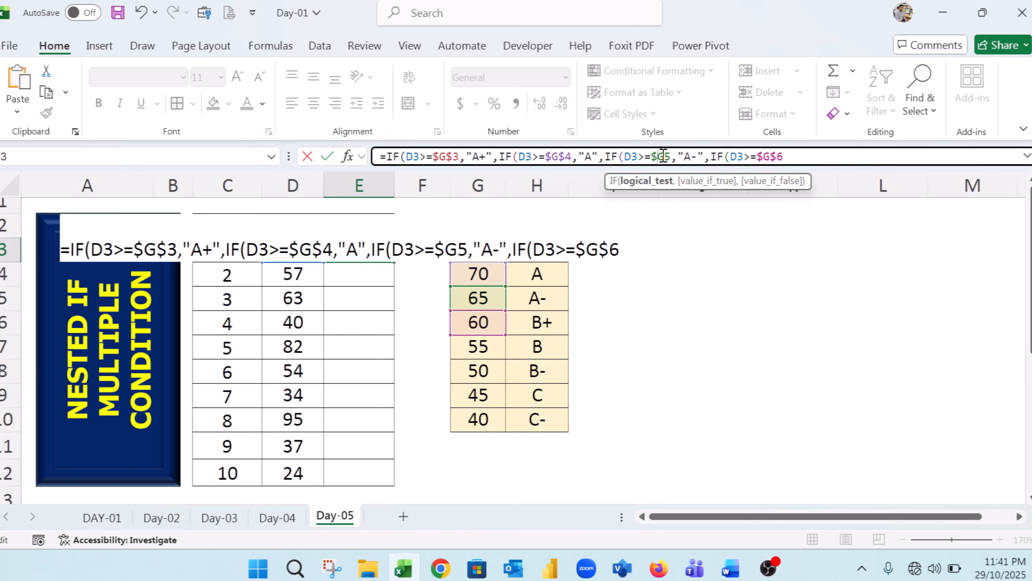
key("Right")
key("Right")
key("Left")
type("$")
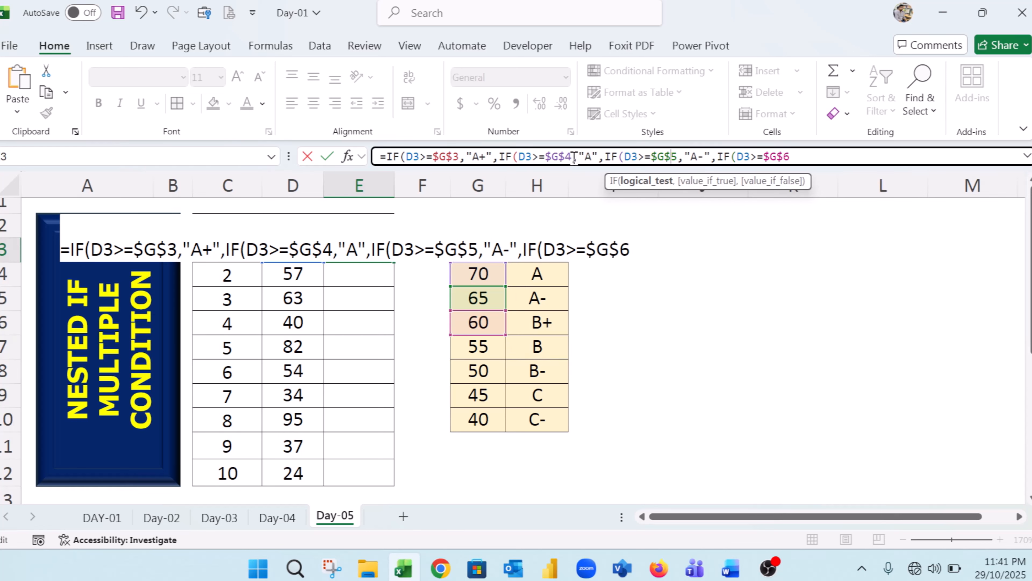
- Have the fourth IF return "B+" when true and continue to its value-if-false argument
left_click(804, 156)
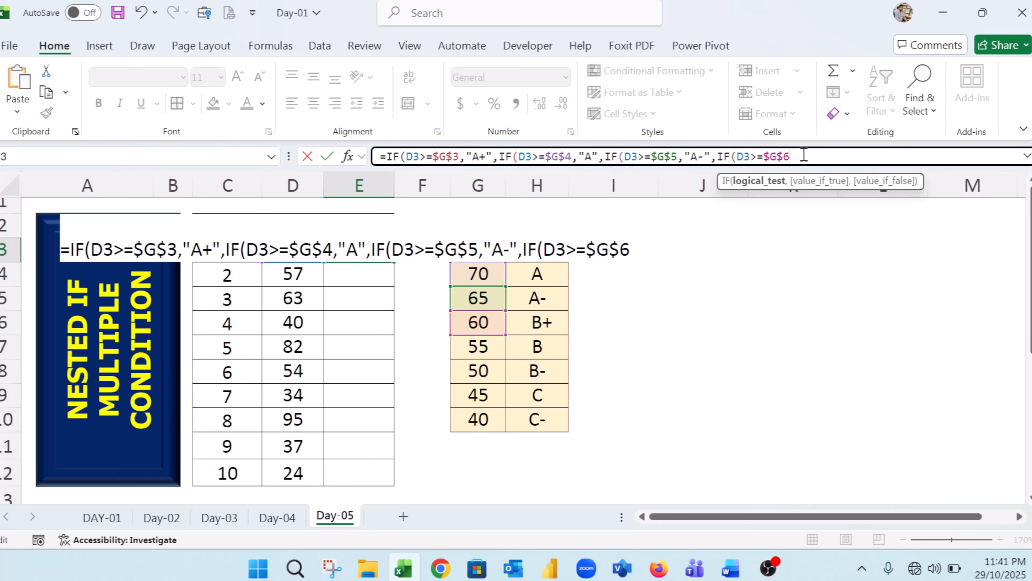
type(",")
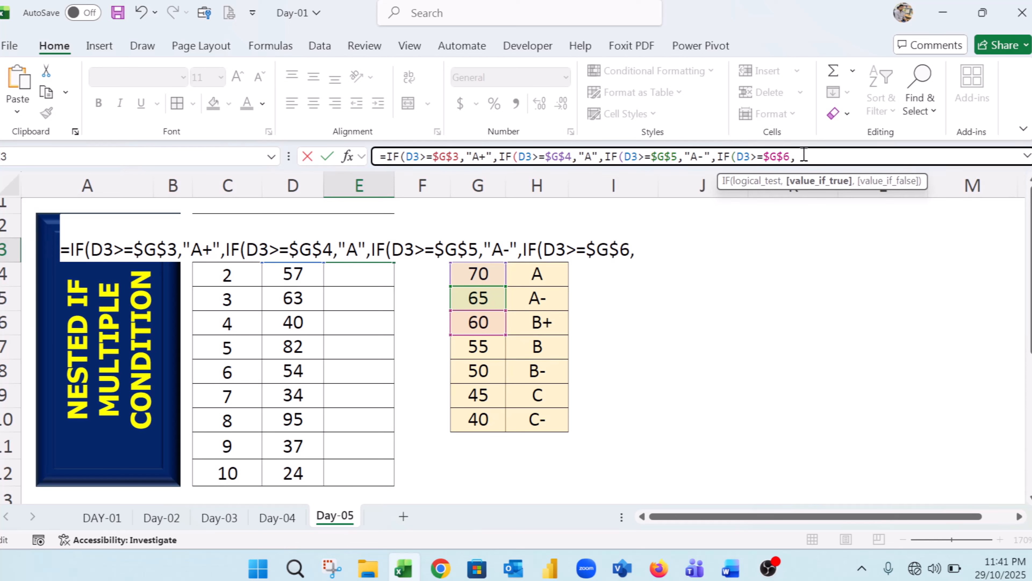
type("\"B+\",")
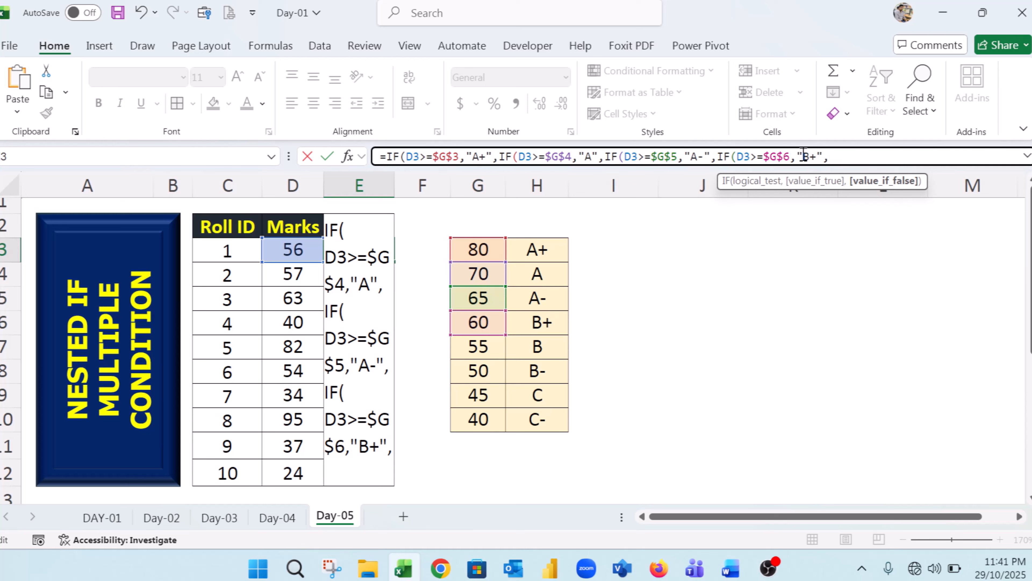
- Nest a fifth IF in the E3 formula with the logical test D3>=G7, returning "B" when true
type(".if")
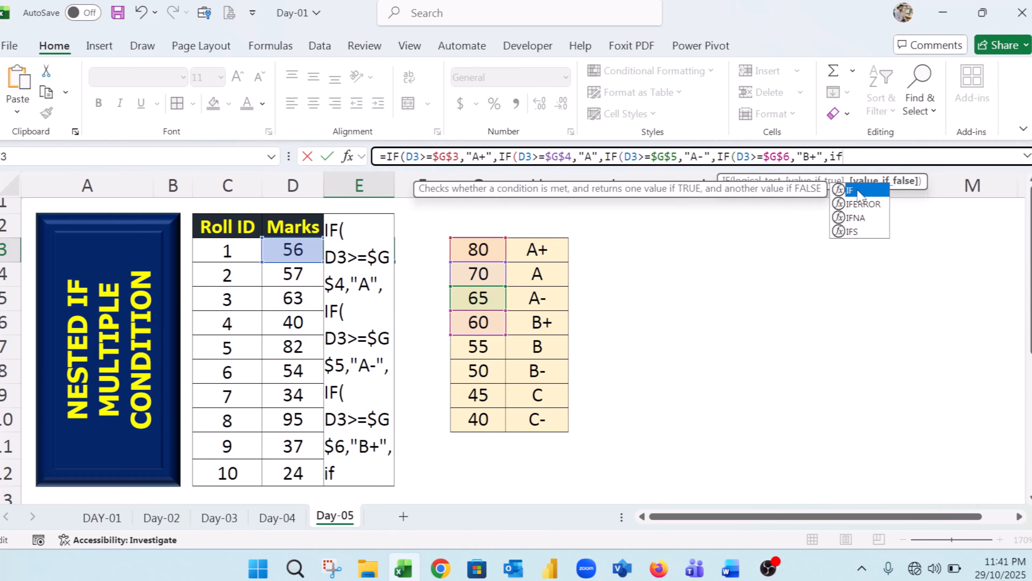
double_click(857, 190)
type("D3>=")
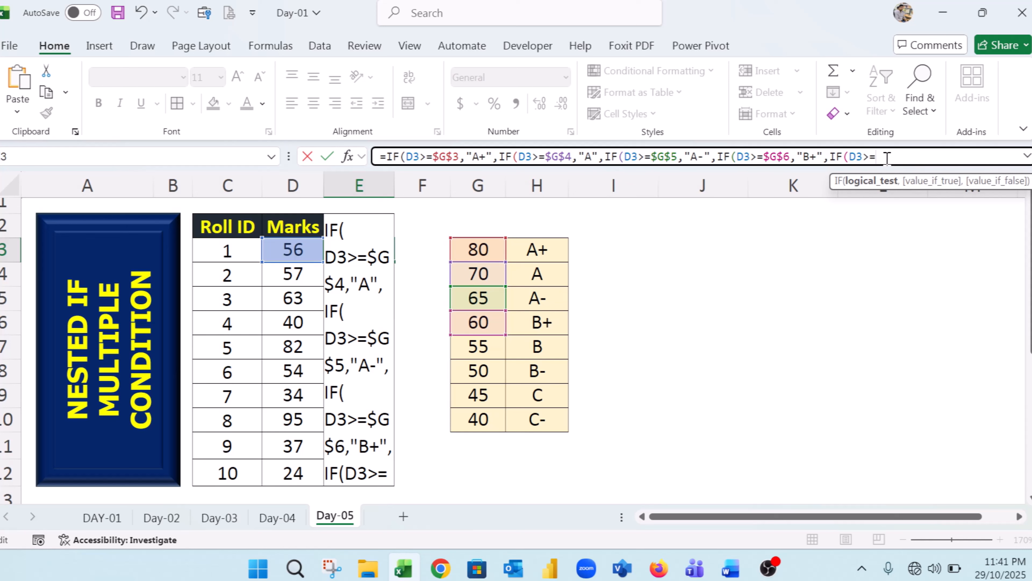
type(",")
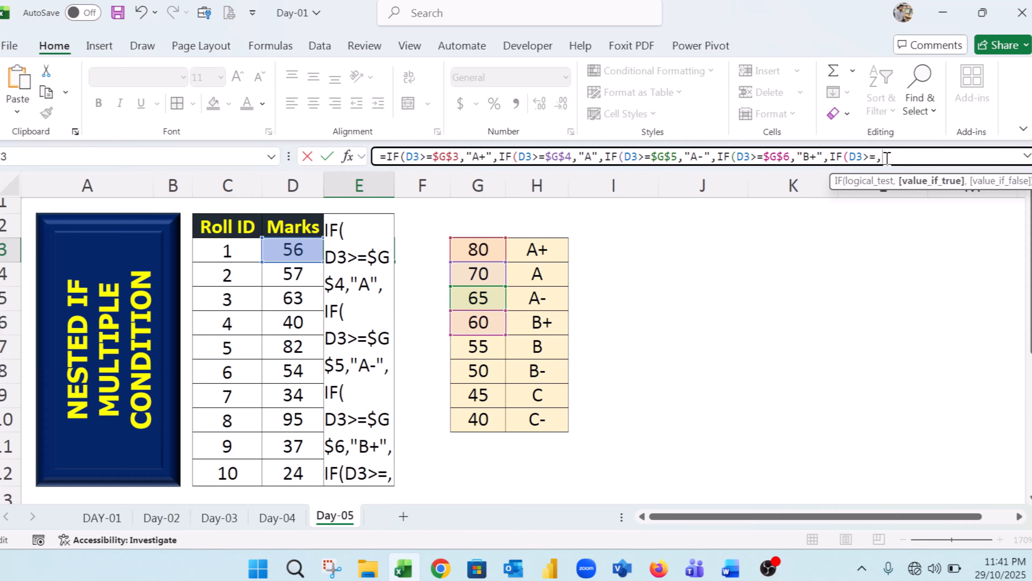
key("BackSpace")
left_click(481, 345)
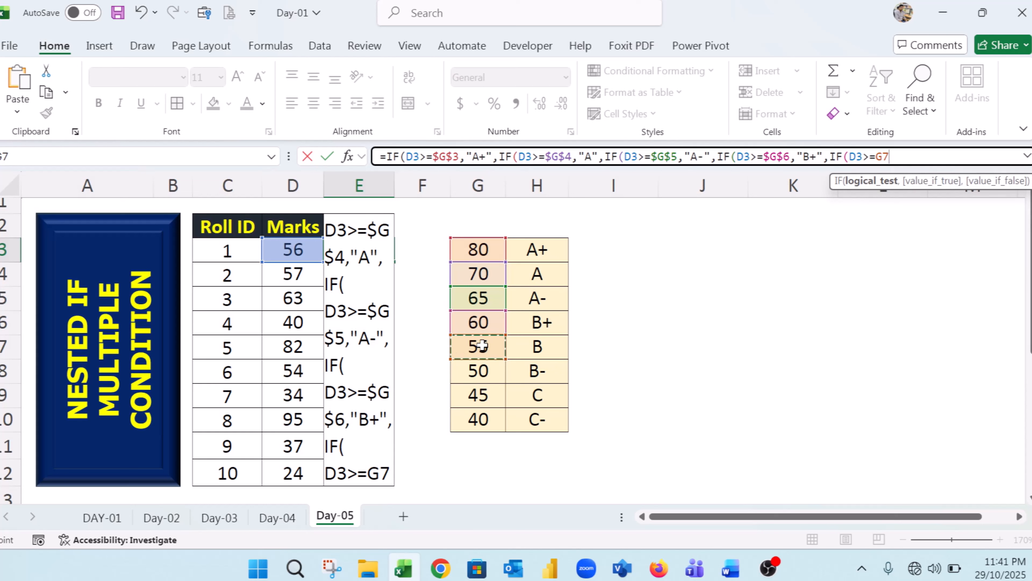
type(",\"B")
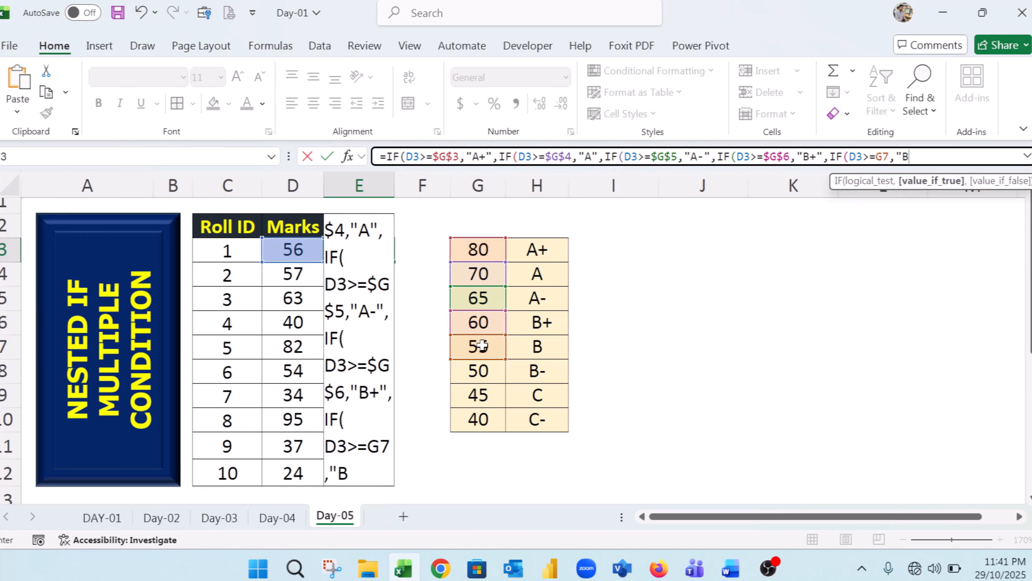
type("\",")
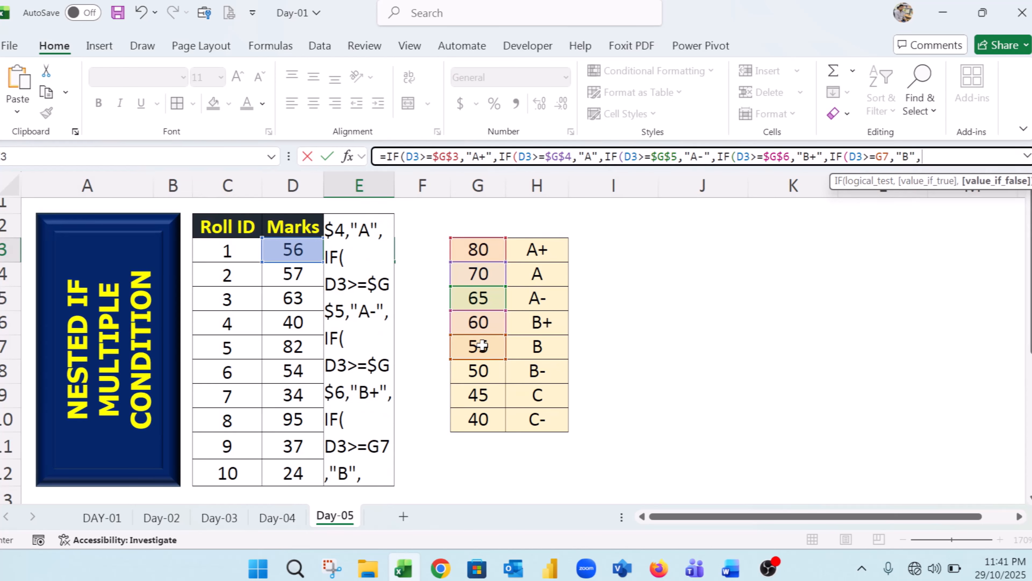
- Make the fifth IF's threshold reference absolute as $G$7
left_click(869, 156)
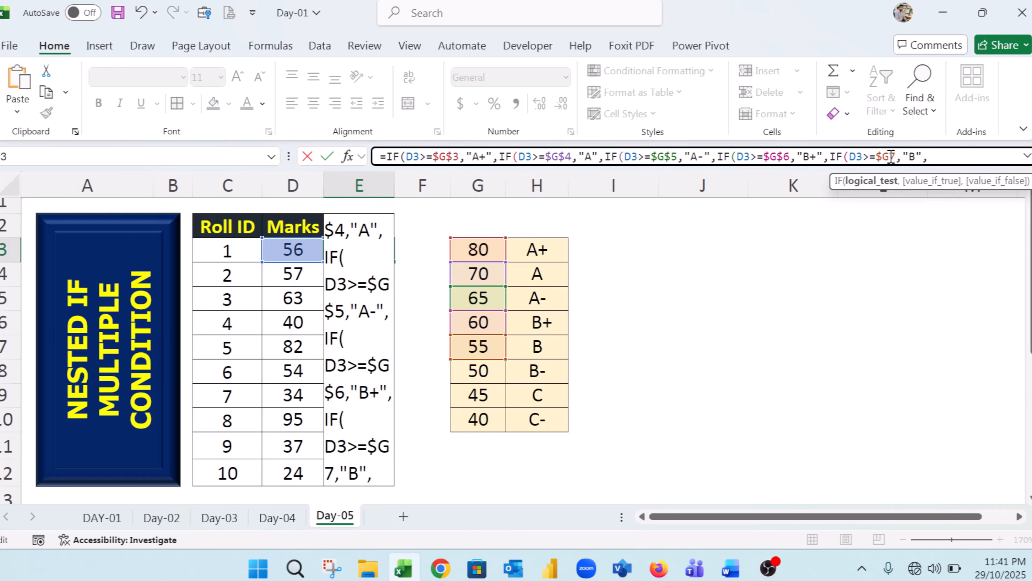
key("F4")
left_click(943, 156)
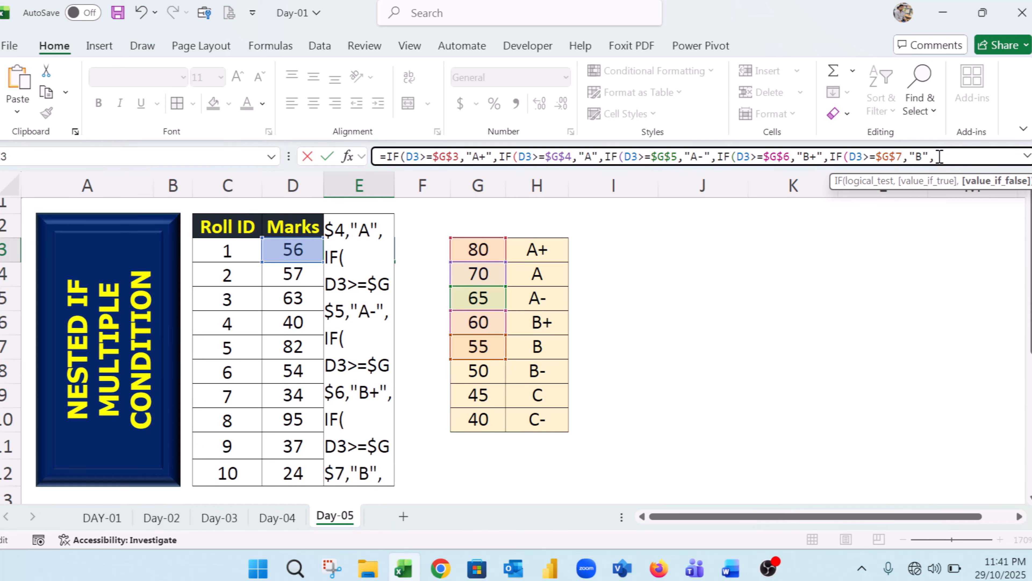
- Expand the formula editing area and nest a sixth IF with the logical test D3>=G8, returning "B-" when true
type("if")
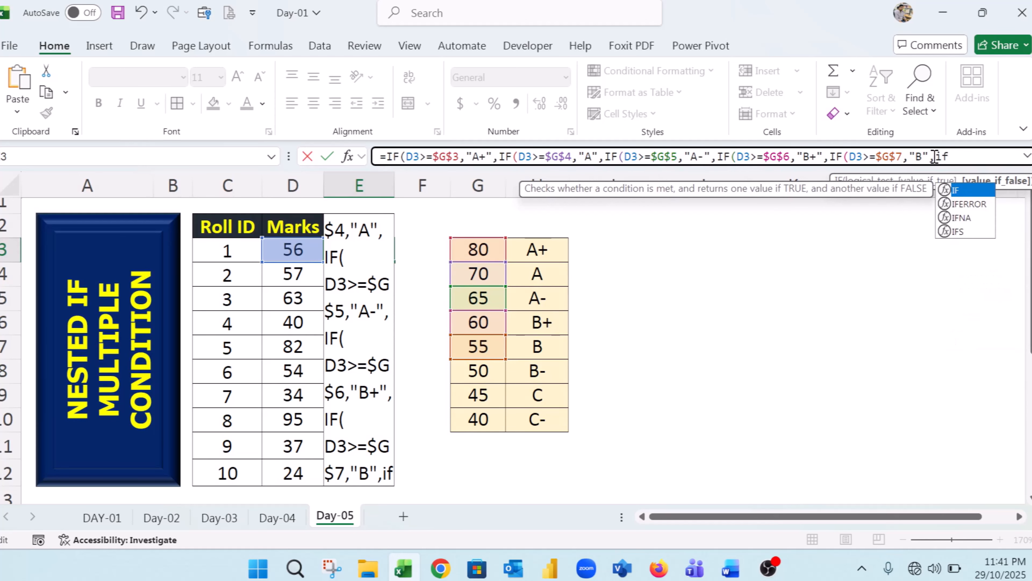
double_click(957, 190)
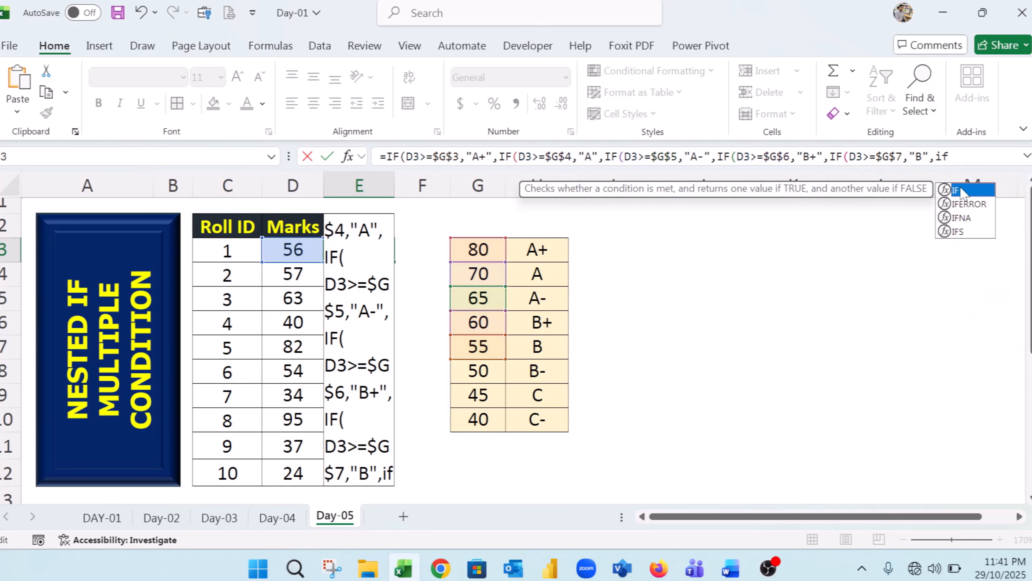
left_click(1025, 156)
type("D3>=")
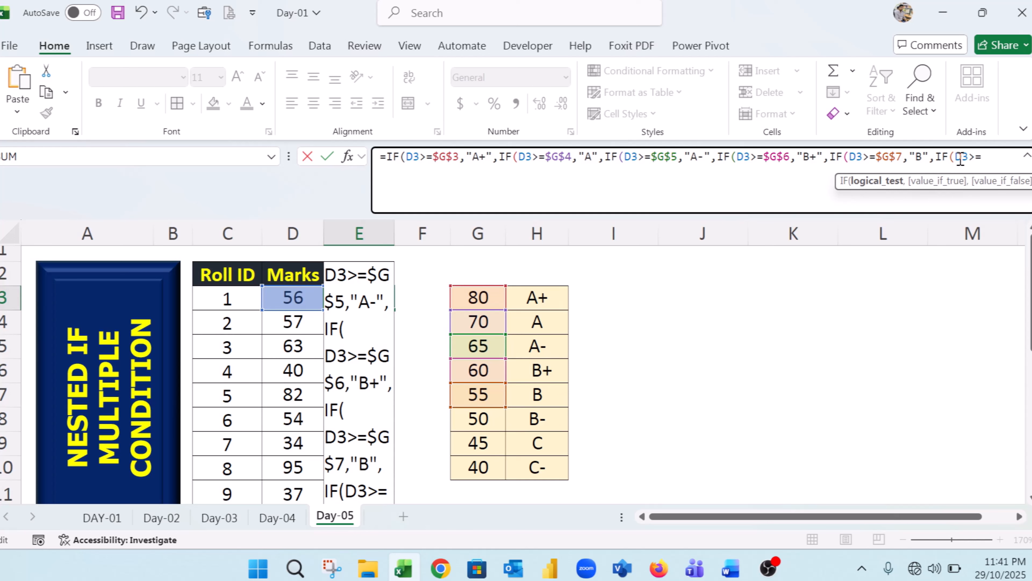
left_click(489, 418)
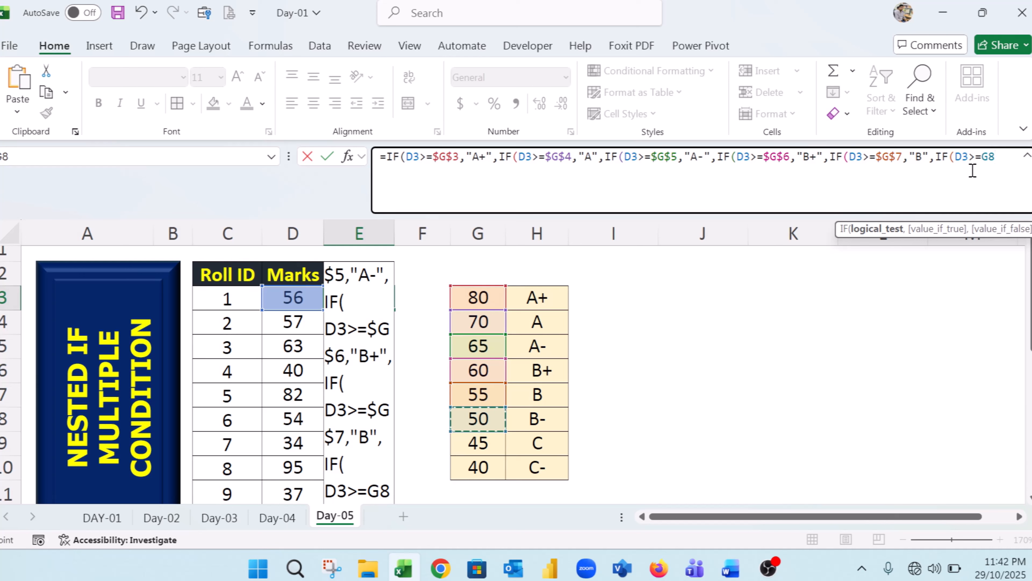
type(",")
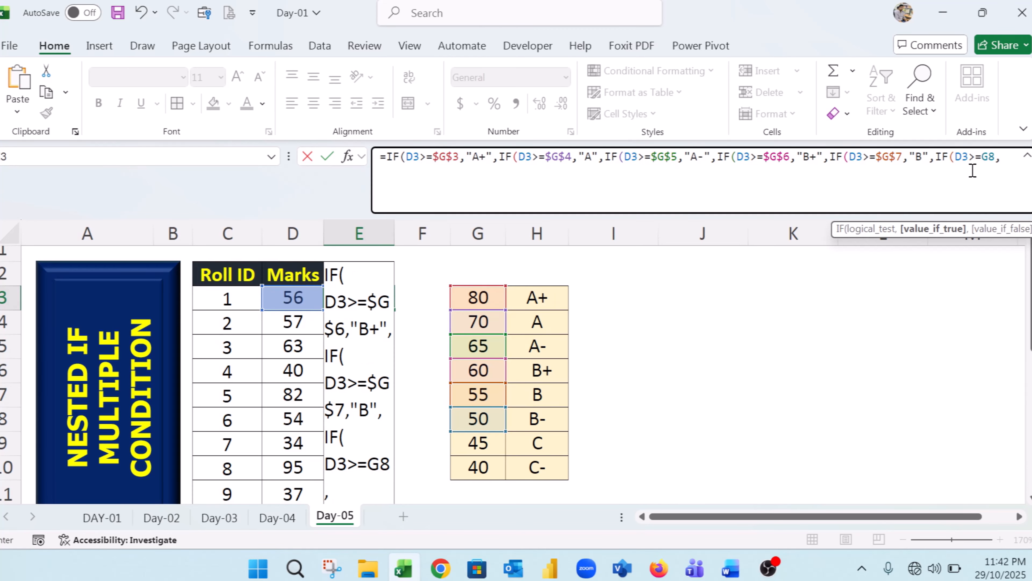
type("\"B_")
key("BackSpace")
type("-\",")
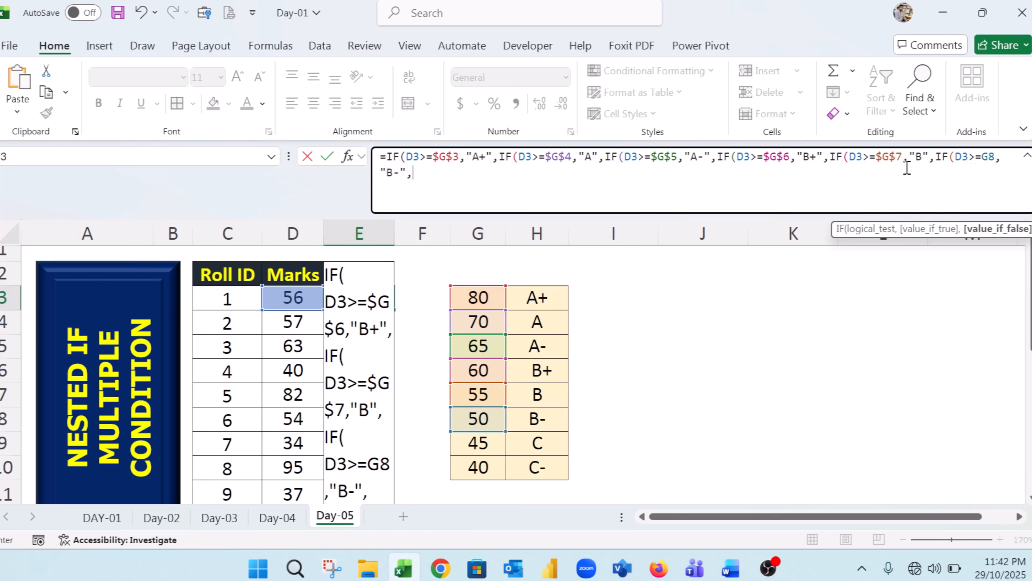
- Make the sixth IF's threshold reference absolute as $G$8
left_click(981, 154)
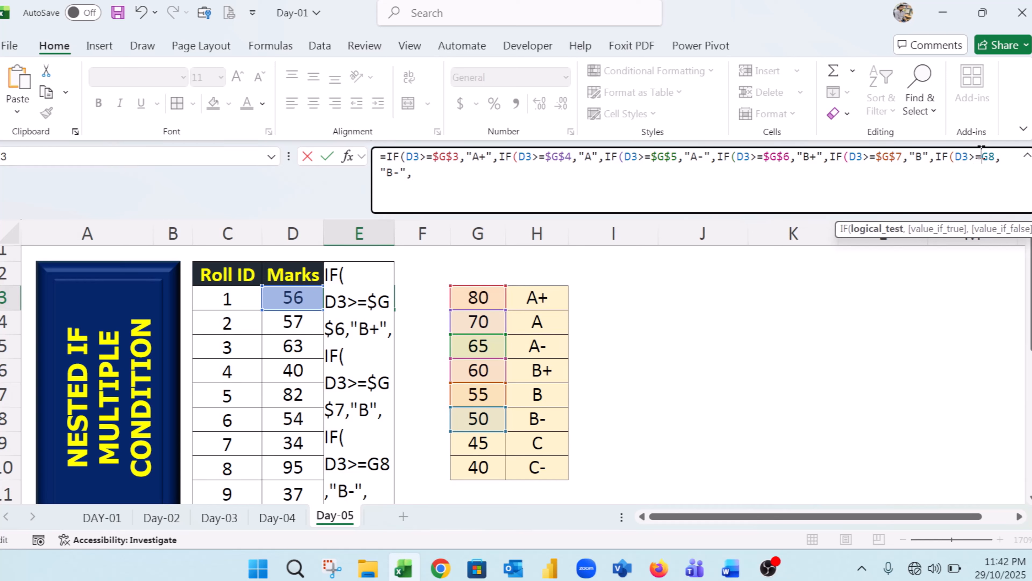
type("$G")
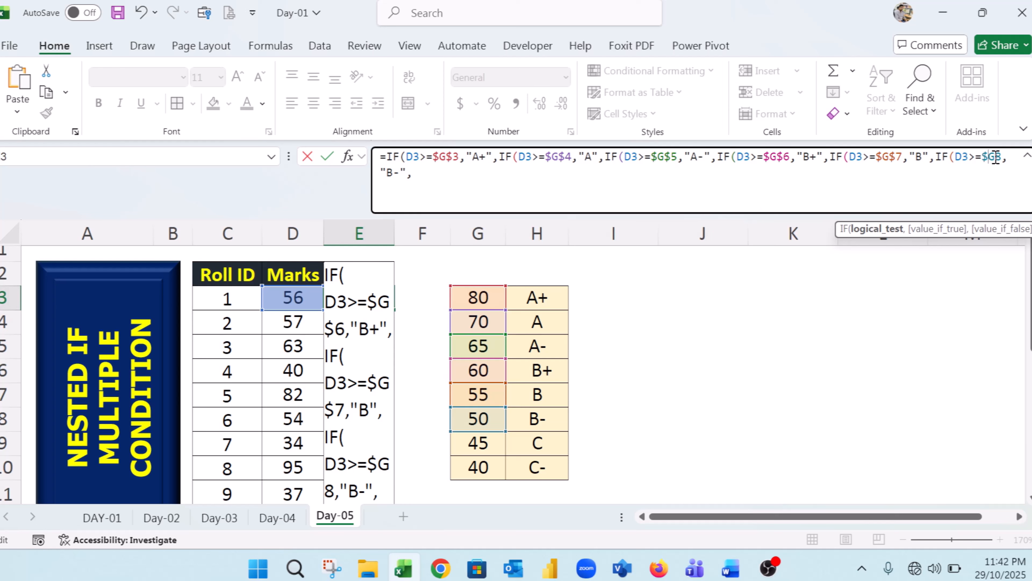
type("$")
left_click(426, 173)
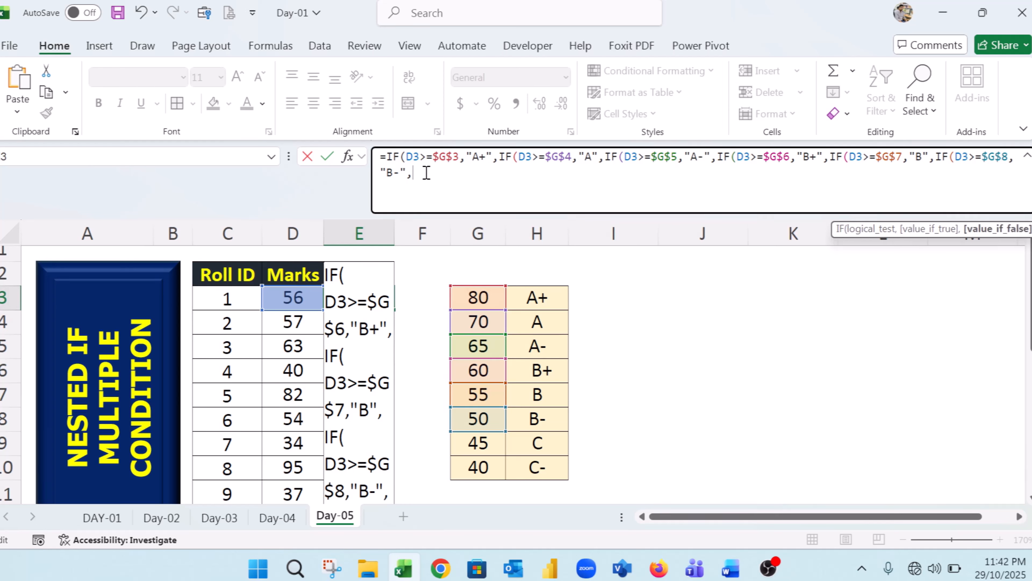
- Nest a seventh IF in the E3 formula with the logical test D3>=G9
type("if")
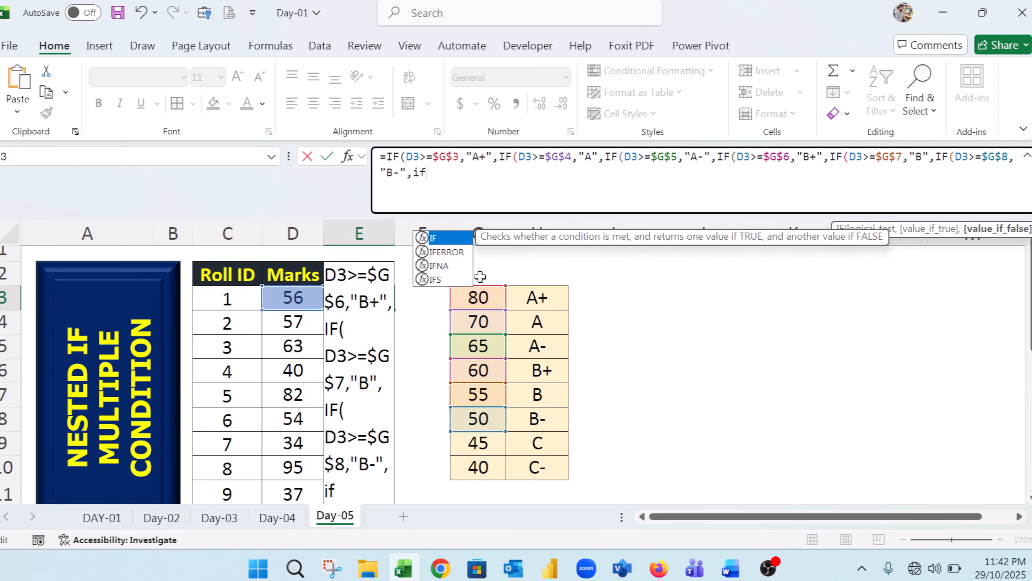
double_click(453, 238)
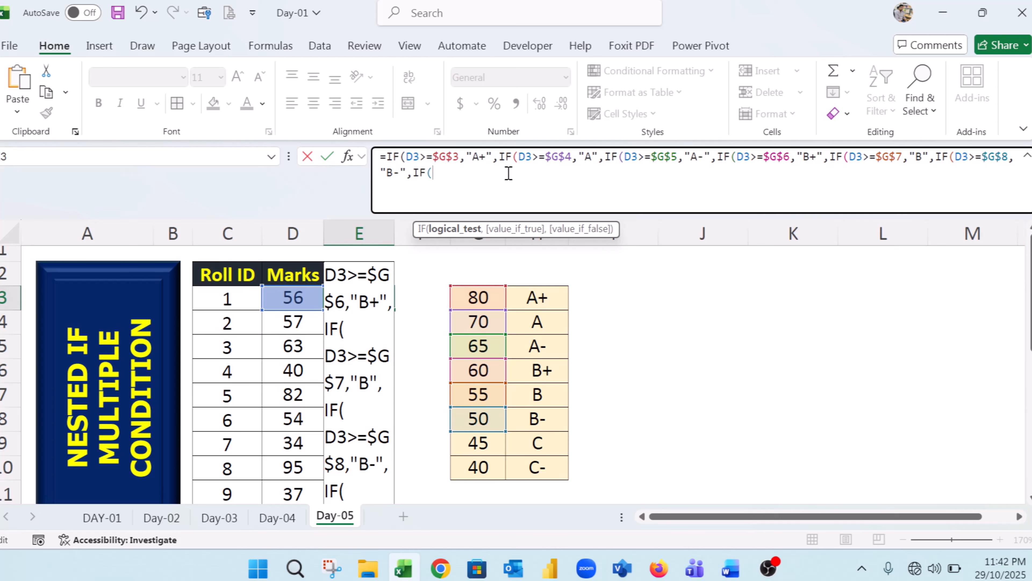
left_click(486, 442)
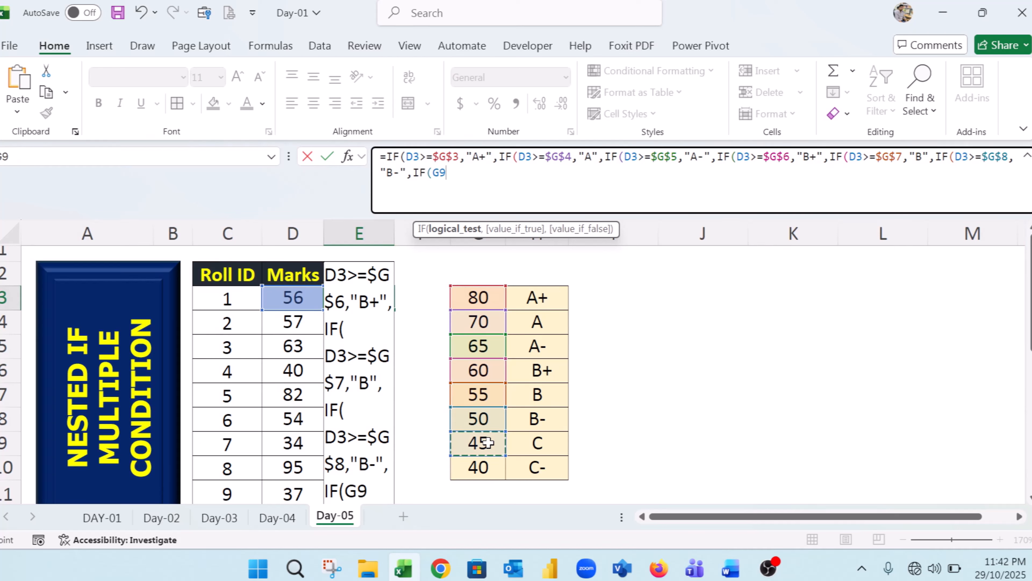
key("BackSpace")
key("BackSpace")
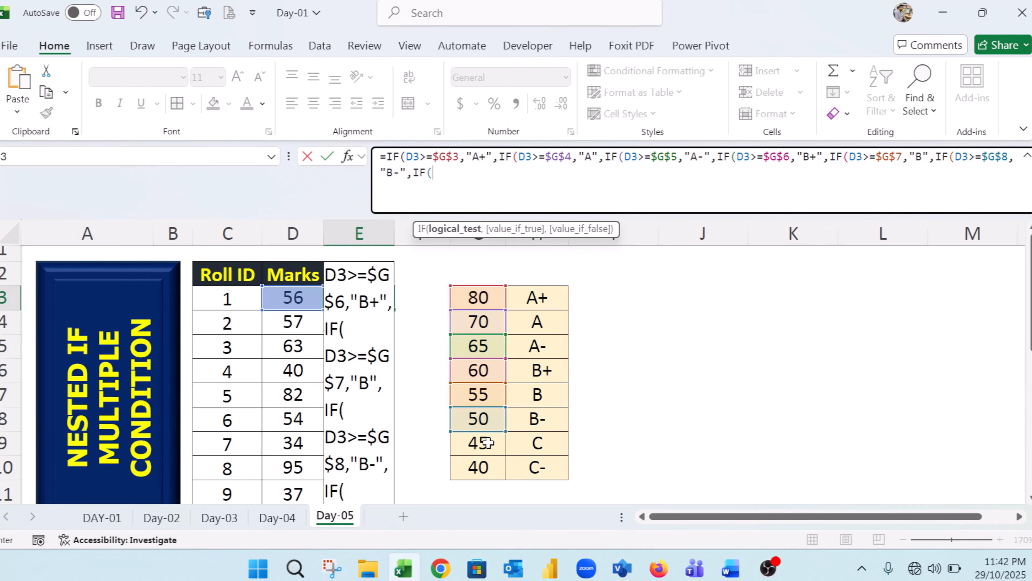
type("D3>=")
left_click(477, 441)
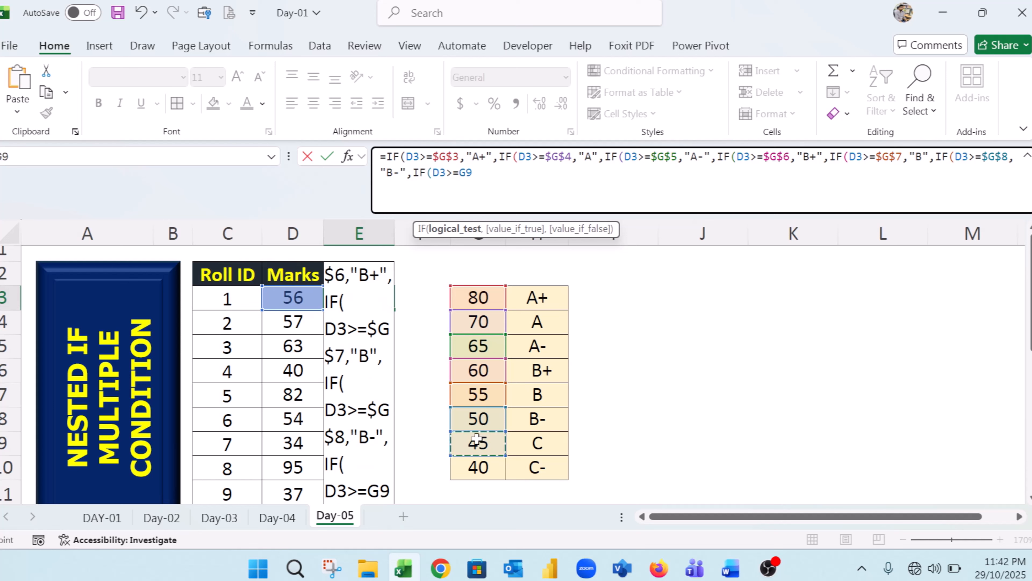
- Make the seventh IF's threshold reference absolute as $G$9 and return "C" when true
left_click(459, 172)
type("$")
key("Right")
type("$")
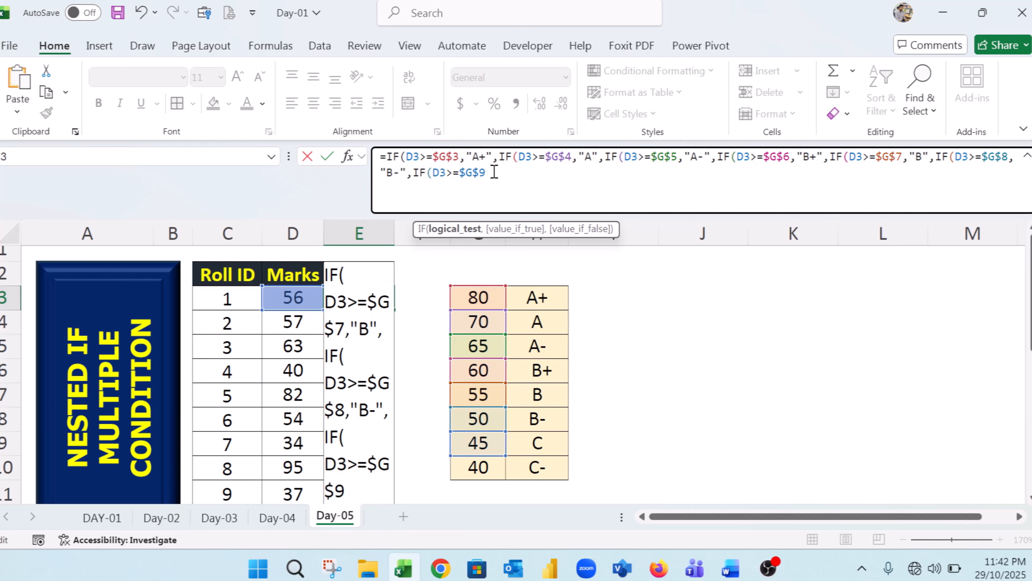
type(",")
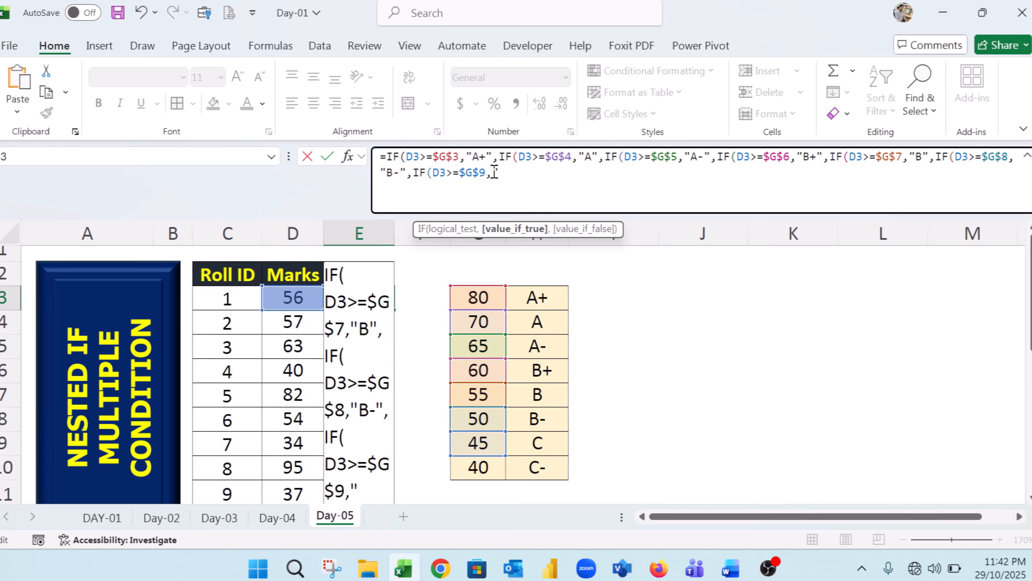
type("\"C")
type(",")
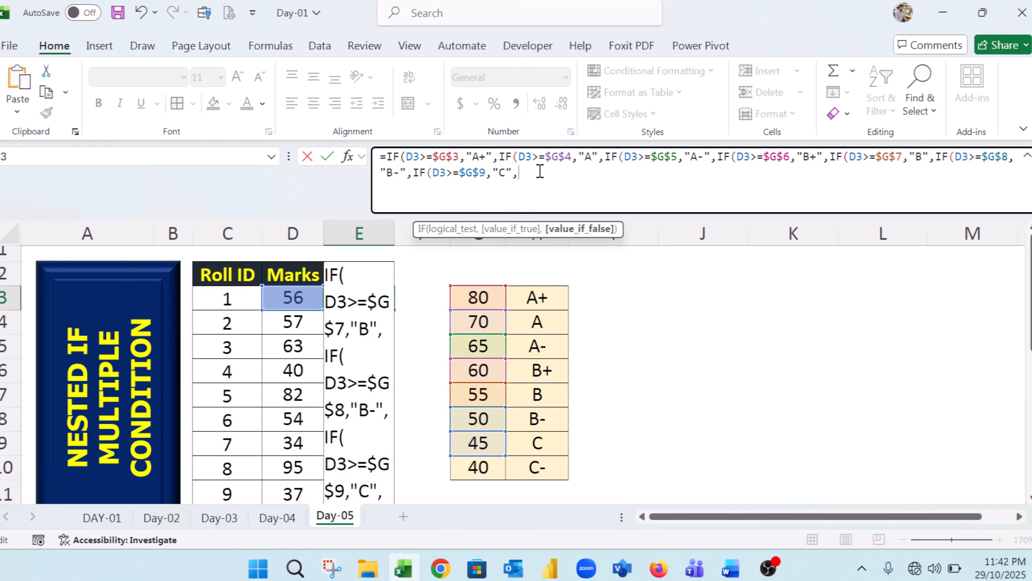
- Nest an eighth IF in the E3 formula with the logical test D3>=G10
type("if")
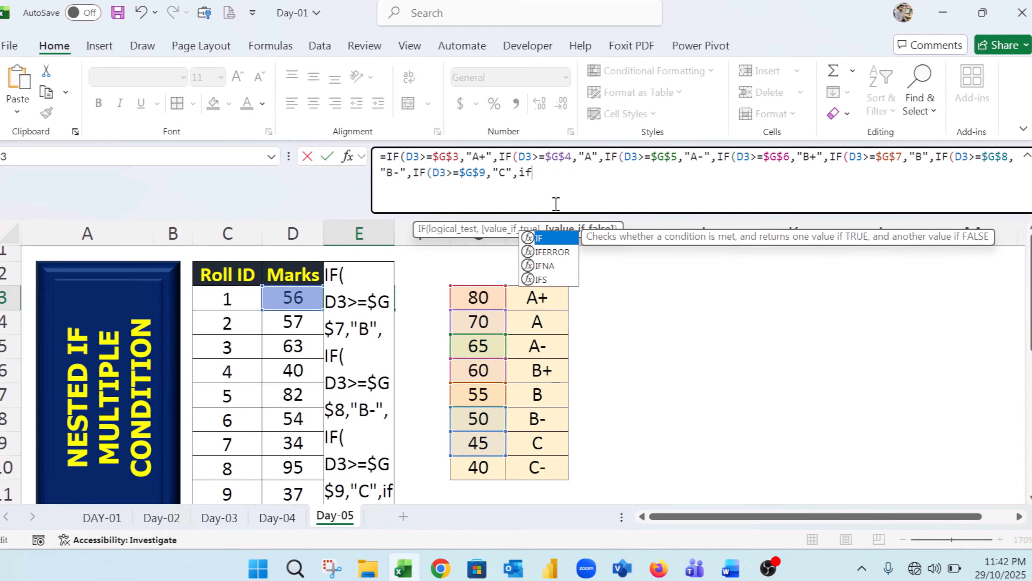
double_click(556, 240)
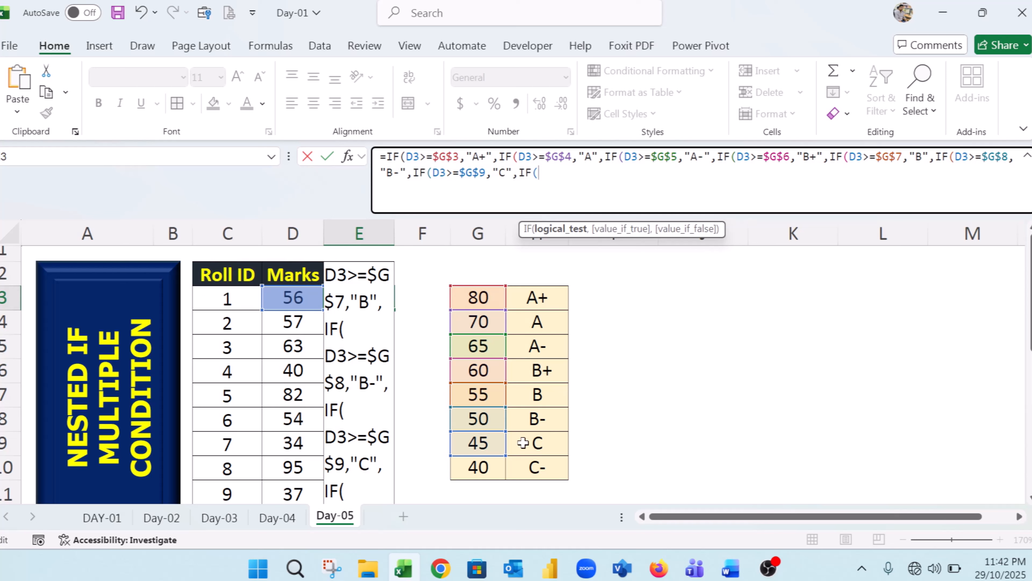
left_click(490, 465)
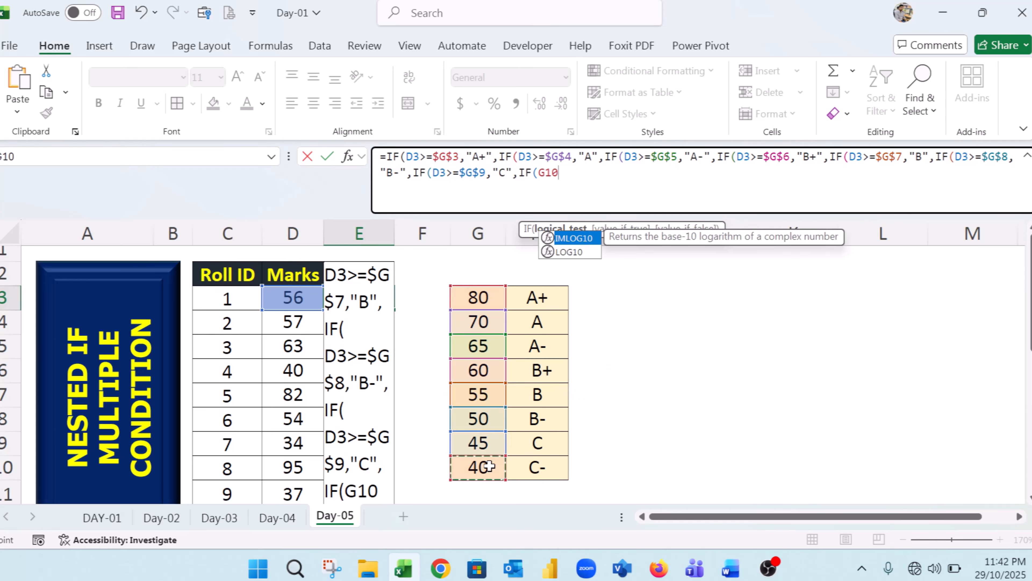
key("BackSpace")
key("BackSpace")
key("BackSpace")
type("D3>=")
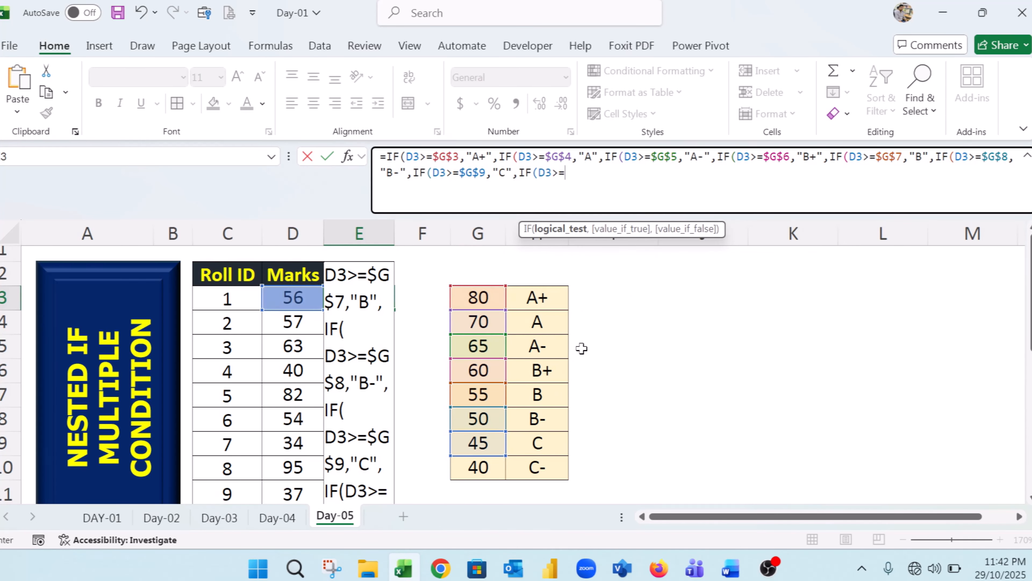
left_click(484, 466)
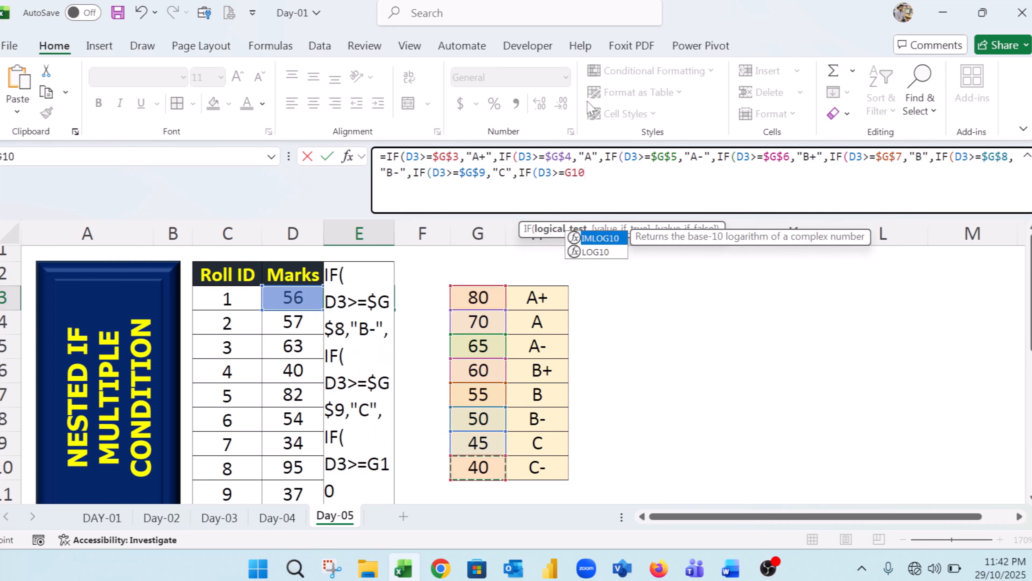
- Make the eighth IF's threshold reference absolute as $G$10 and return "C-" when true
left_click(565, 174)
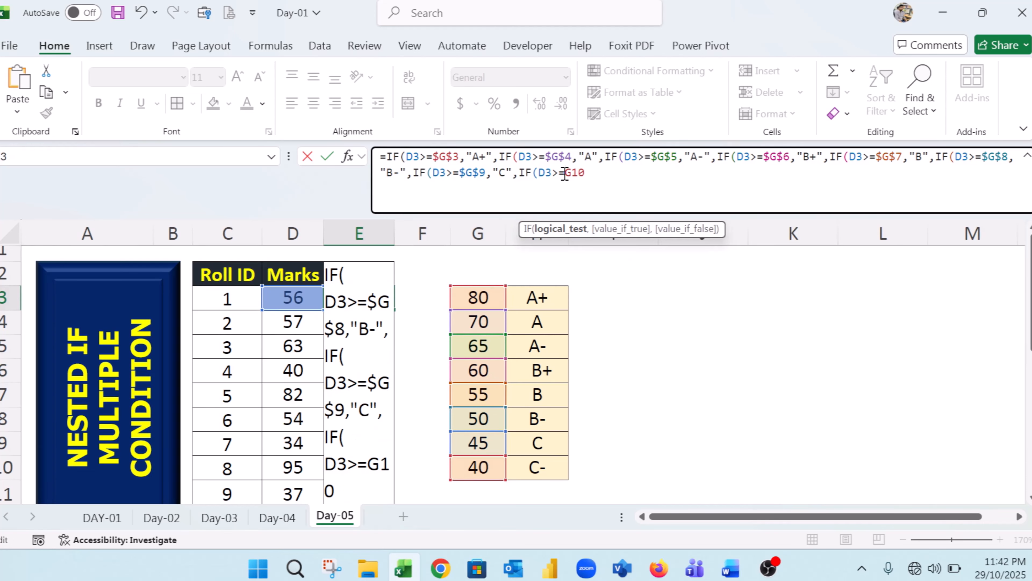
type("$")
key("Right")
type("$10")
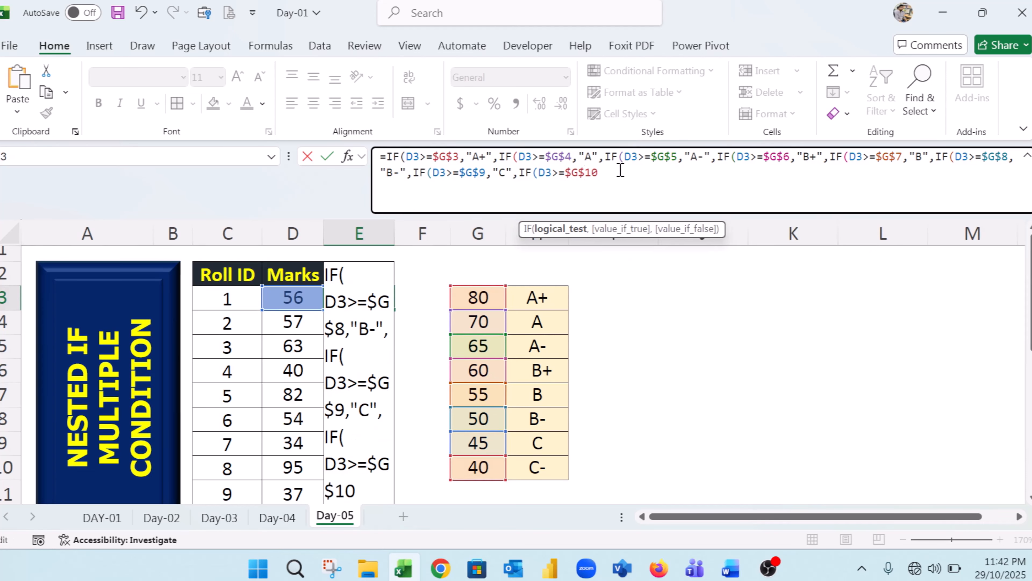
type(",")
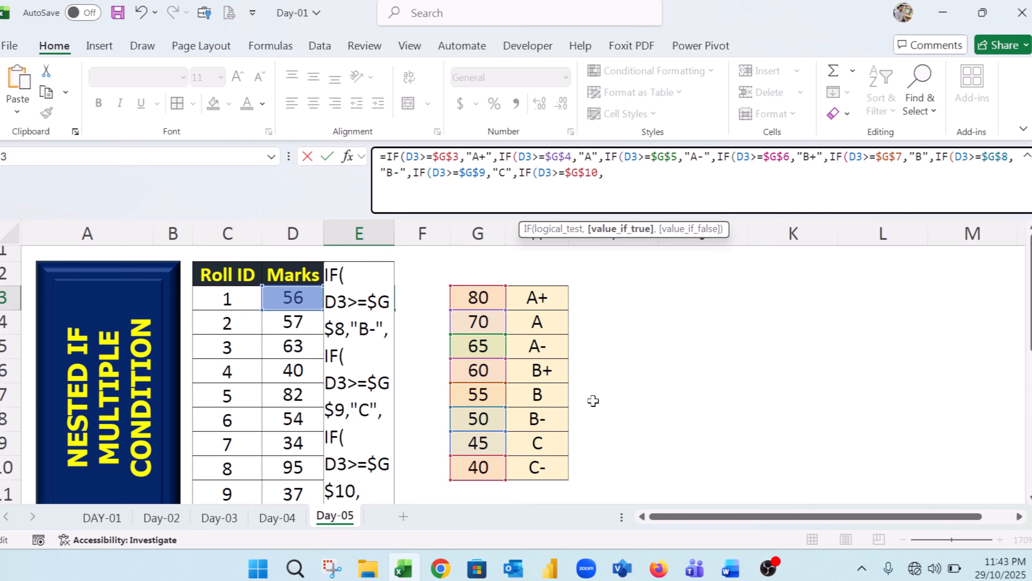
type("\"C-\",")
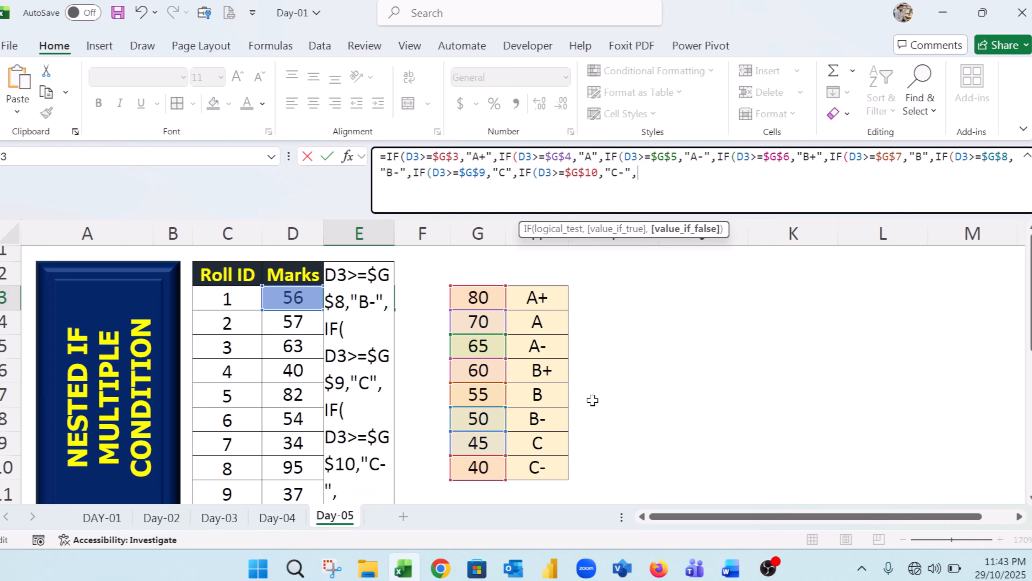
- Return "F" as the final false value, close the nested IFs and commit the formula, accepting the proposed parenthesis correction
type("\"F\"")
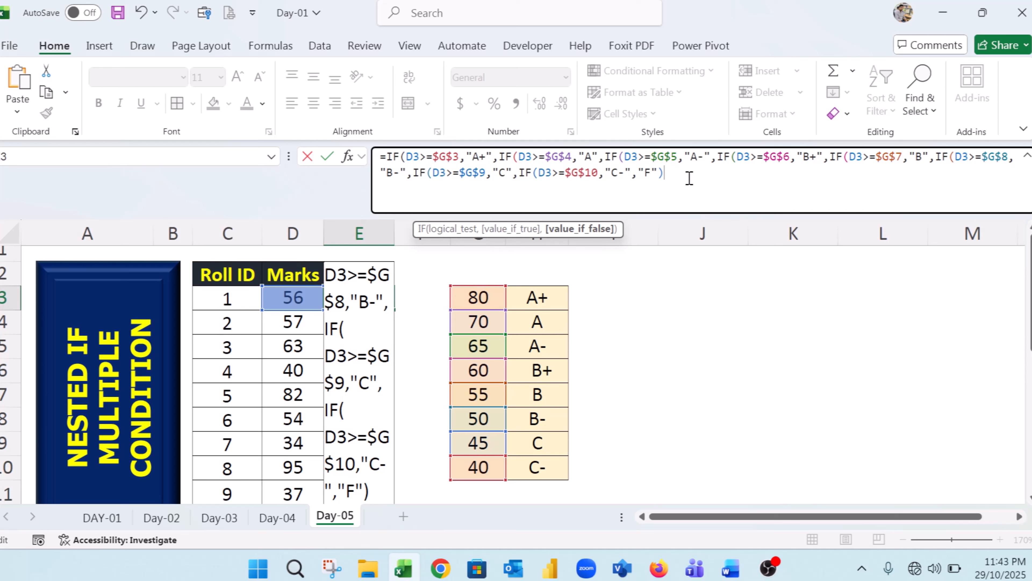
type(")))")
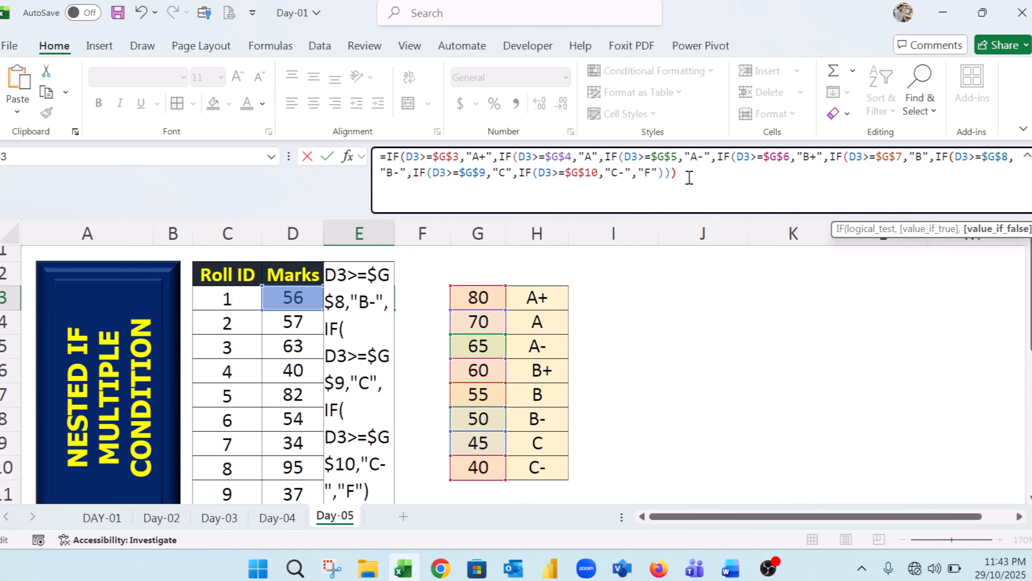
type("))")
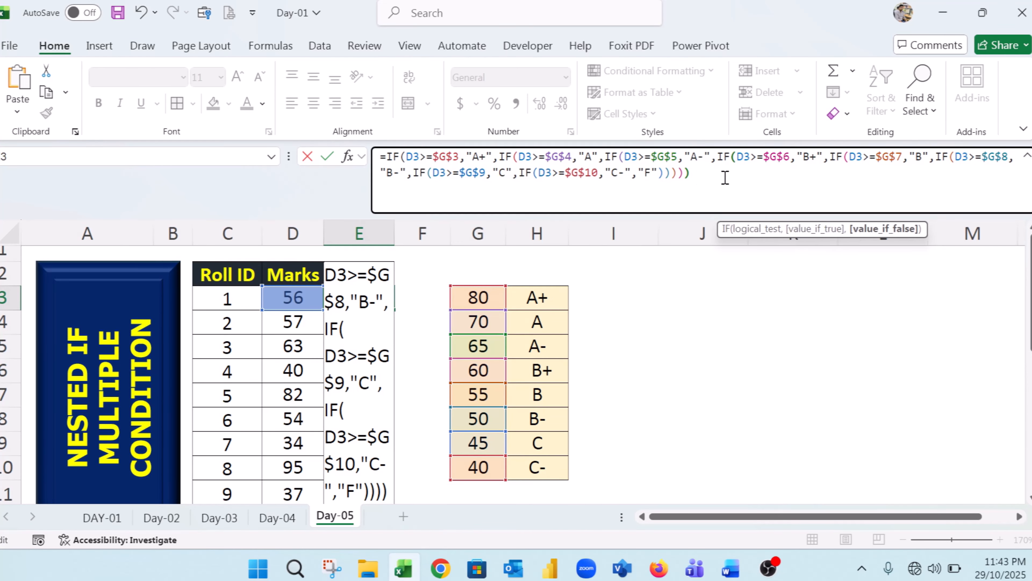
type("))")
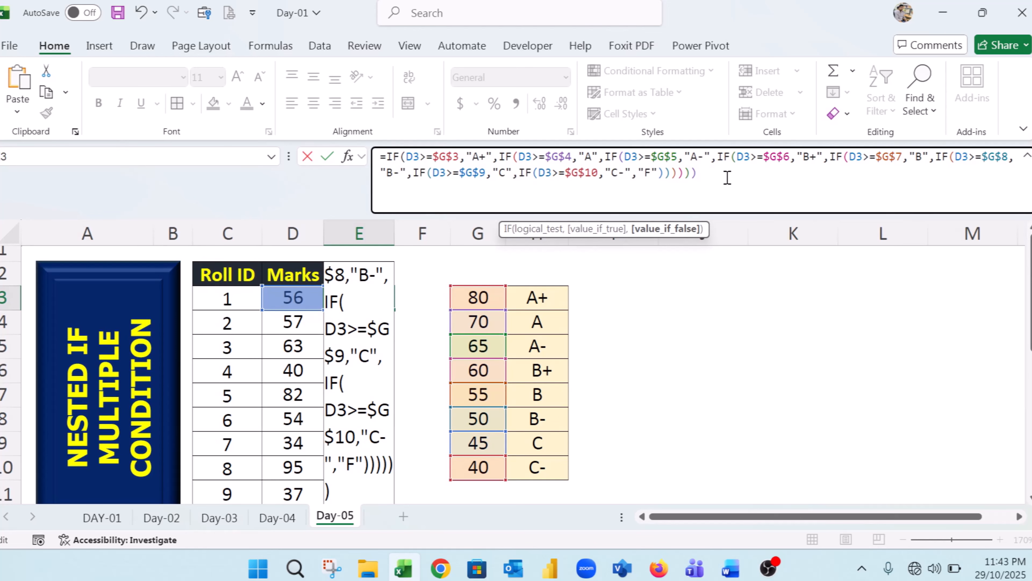
key("Return")
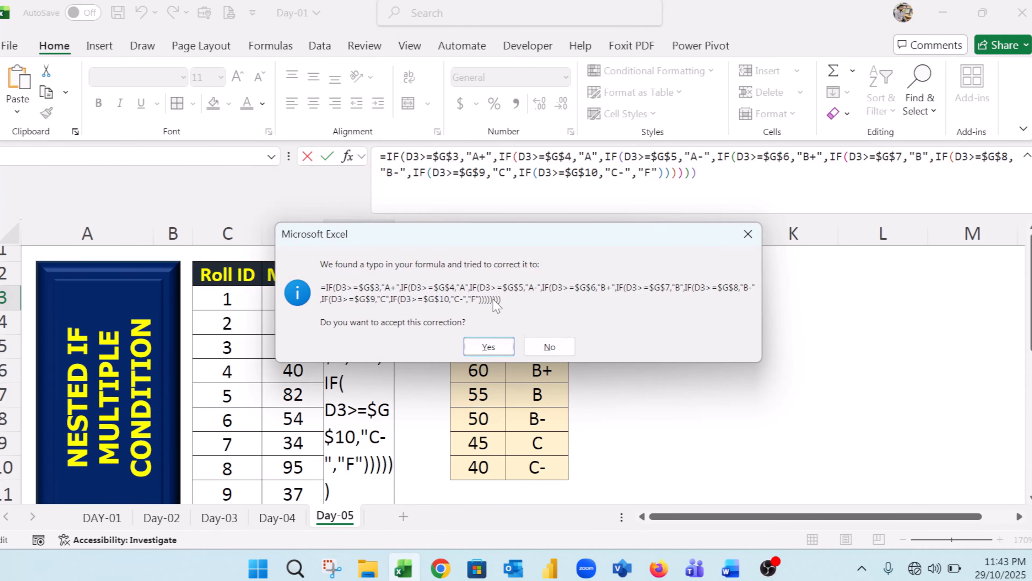
left_click(483, 346)
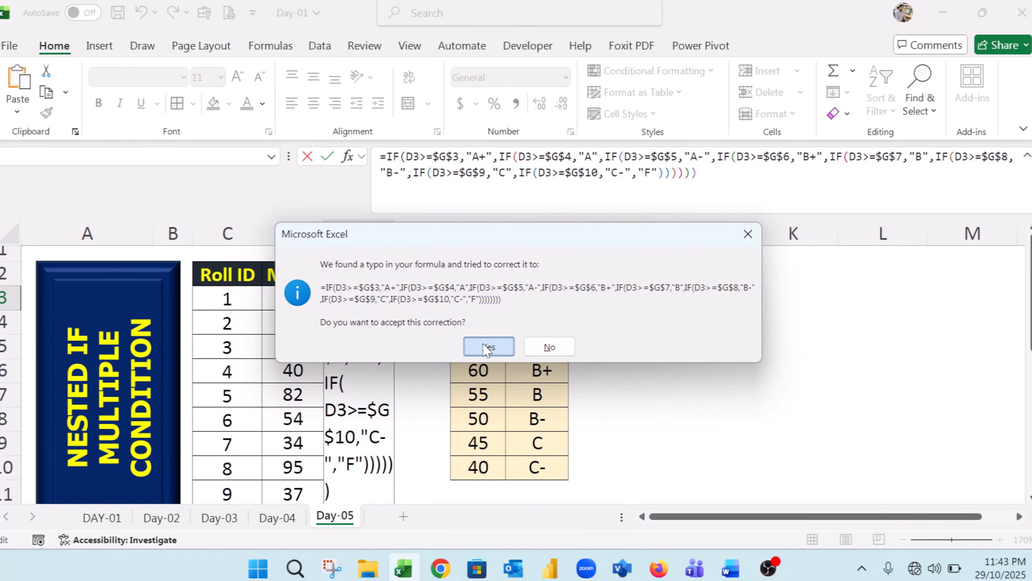
left_click(487, 348)
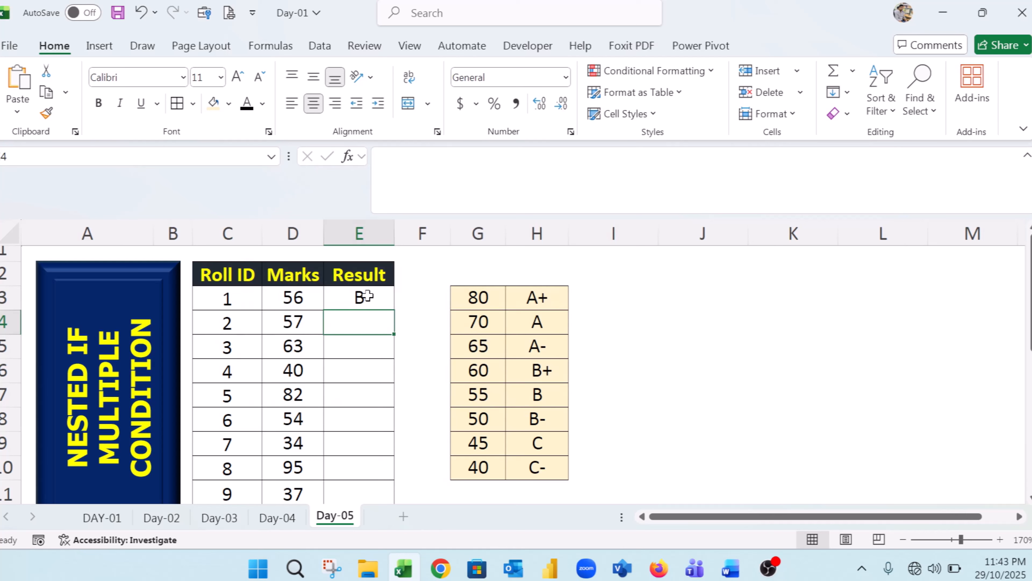
- Check the first student's mark against the 55 threshold row and fill the formula from E3 down to E12
left_click(314, 309)
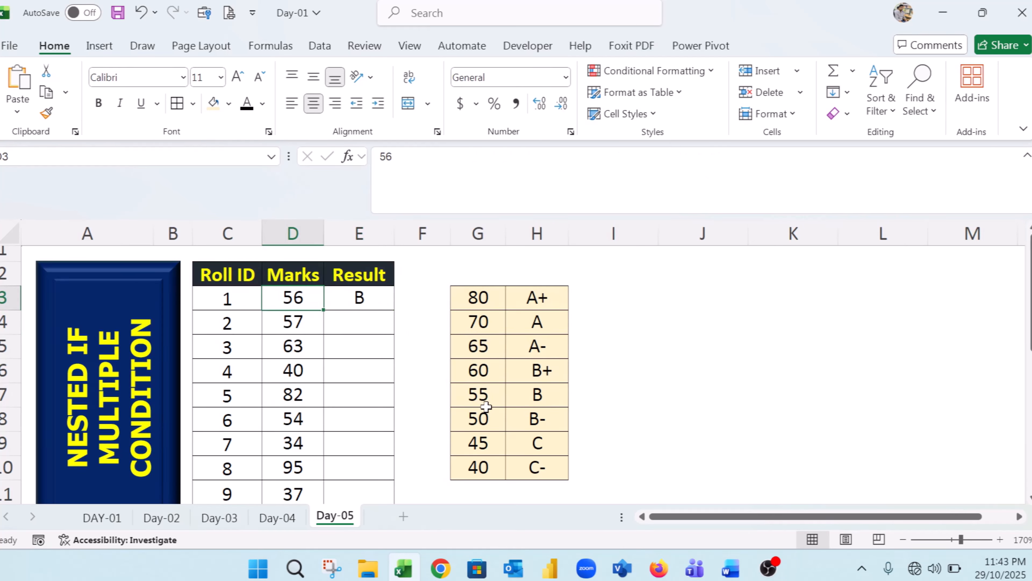
left_click_drag(483, 402, 532, 393)
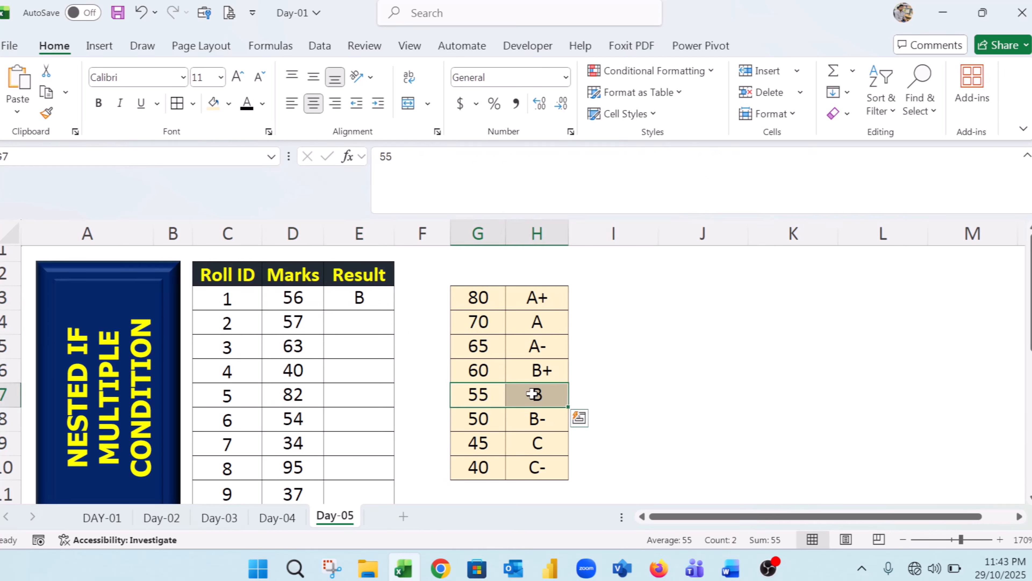
left_click(343, 298)
left_click_drag(394, 310, 397, 333)
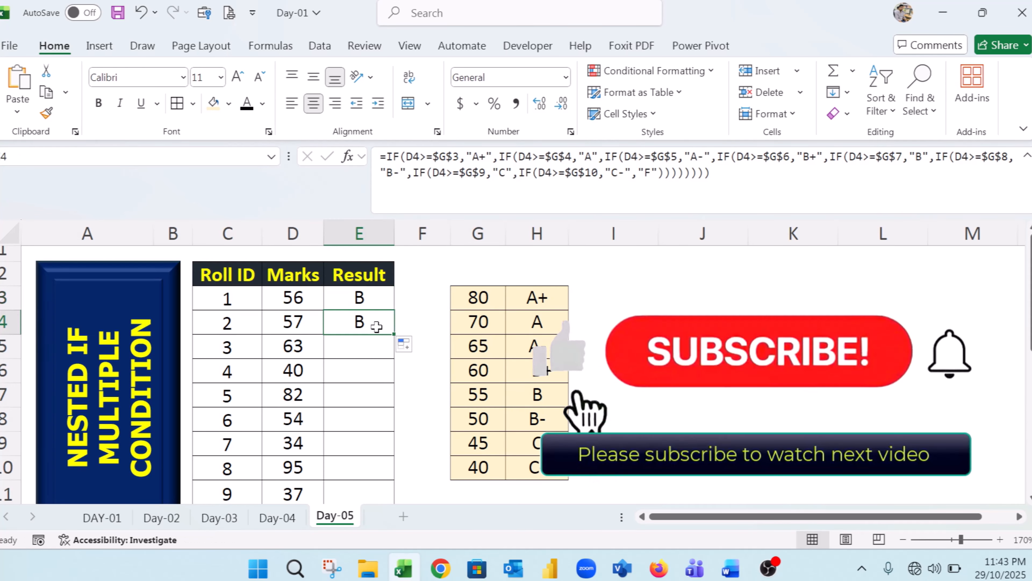
double_click(397, 333)
- Review the filled grades down the Result column, comparing marks and grades for roll IDs 9 and 10
left_click(388, 352)
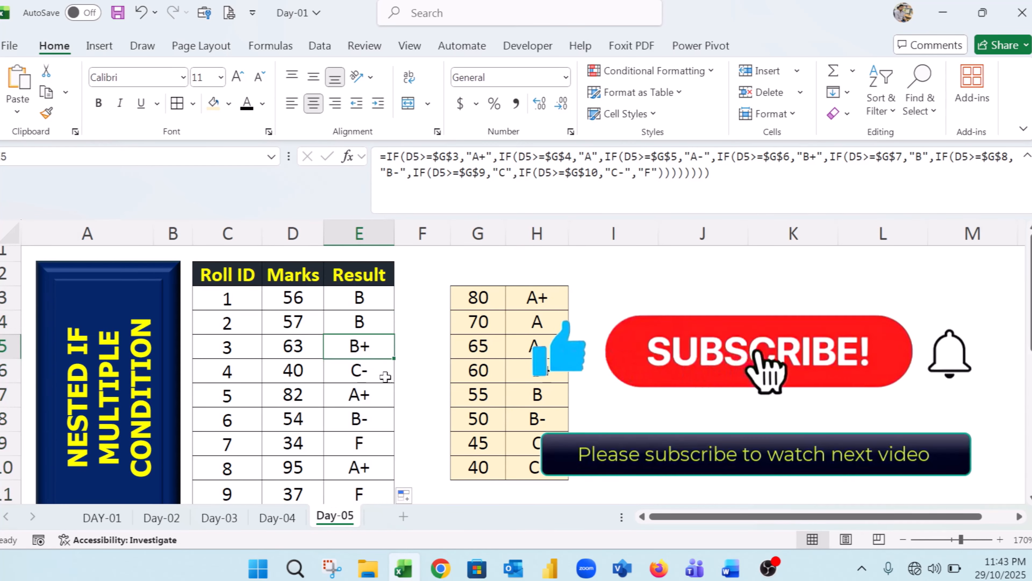
scroll(366, 400, "down", 3)
scroll(358, 409, "up", 2)
left_click_drag(292, 413, 345, 414)
left_click_drag(291, 440, 346, 440)
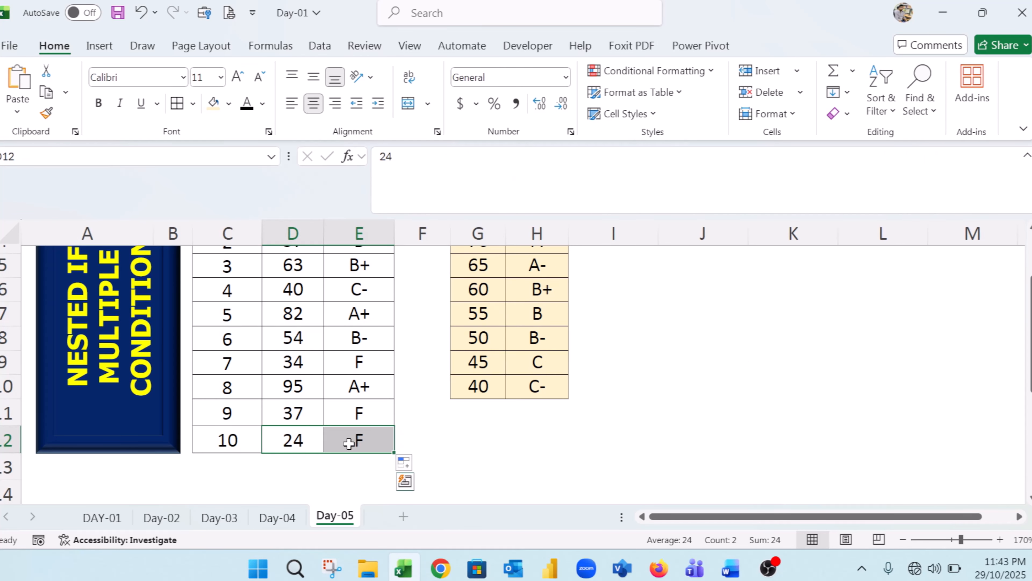
left_click(346, 440)
scroll(321, 362, "up", 1)
scroll(321, 345, "down", 2)
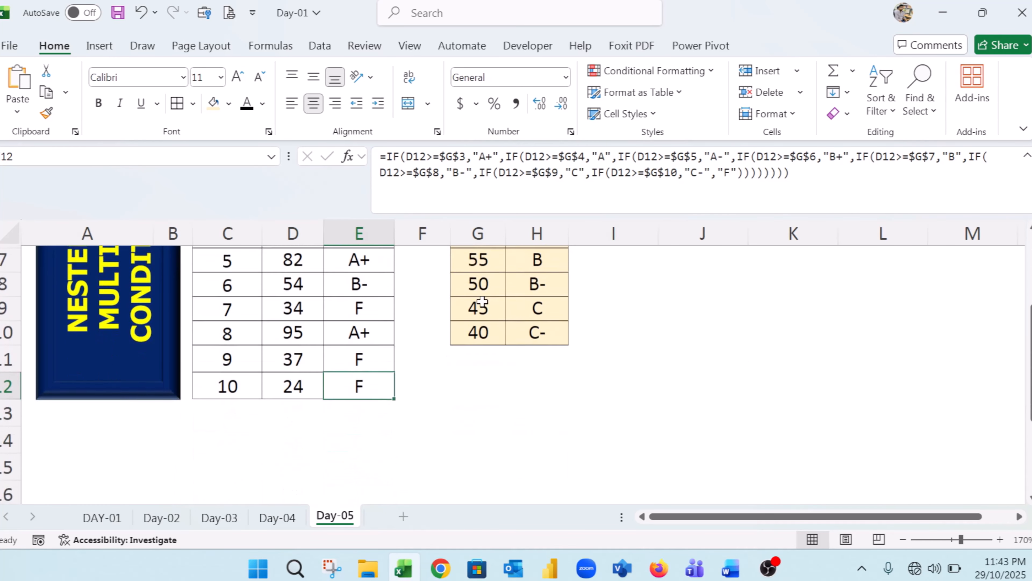
scroll(339, 357, "up", 2)
- Examine the formulas behind several Result cells, including E3, and the grade letters in the threshold table
left_click(364, 301)
left_click(376, 328)
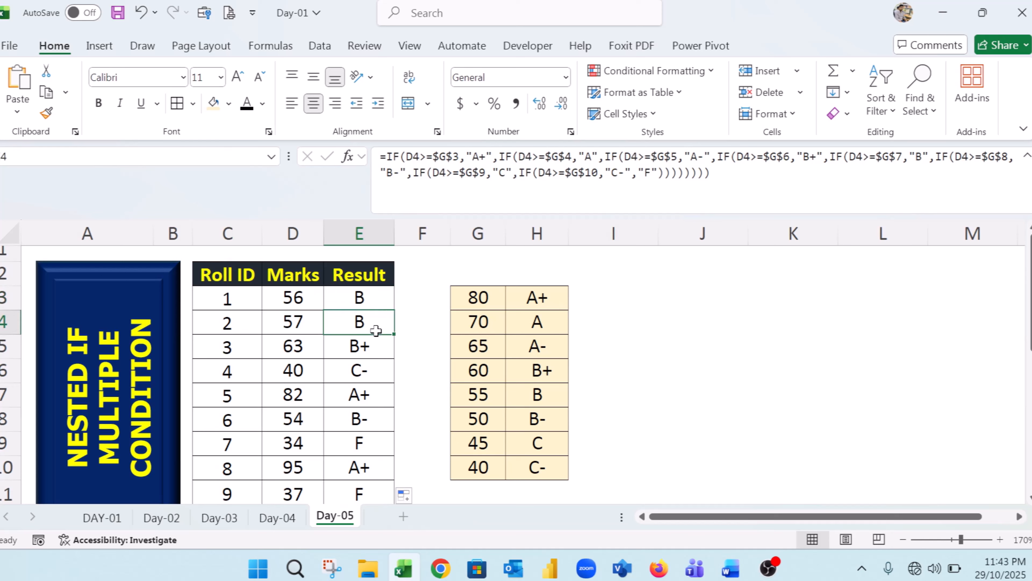
left_click(366, 377)
left_click(357, 441)
left_click(343, 321)
left_click(357, 281)
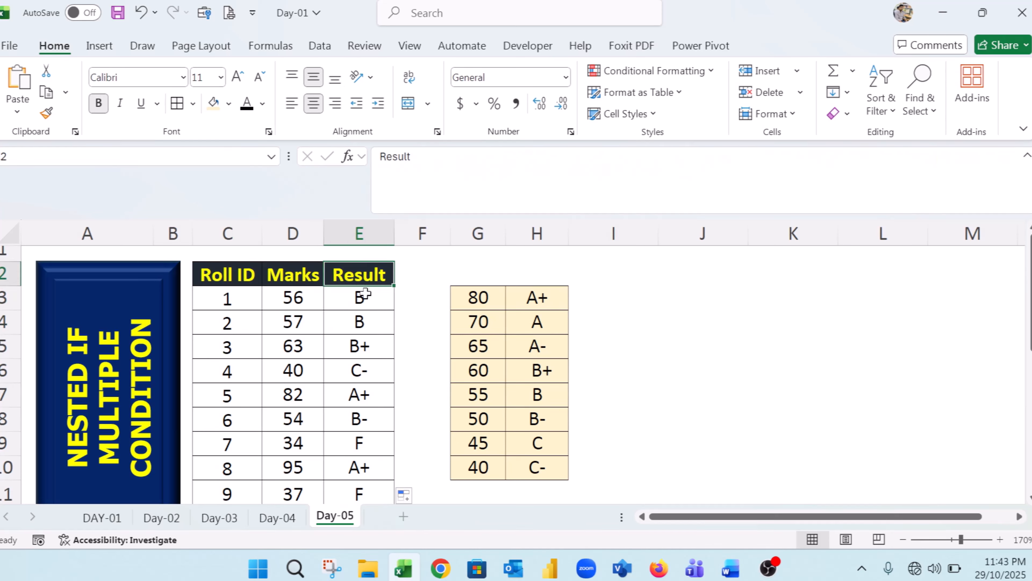
left_click(350, 292)
left_click(486, 157)
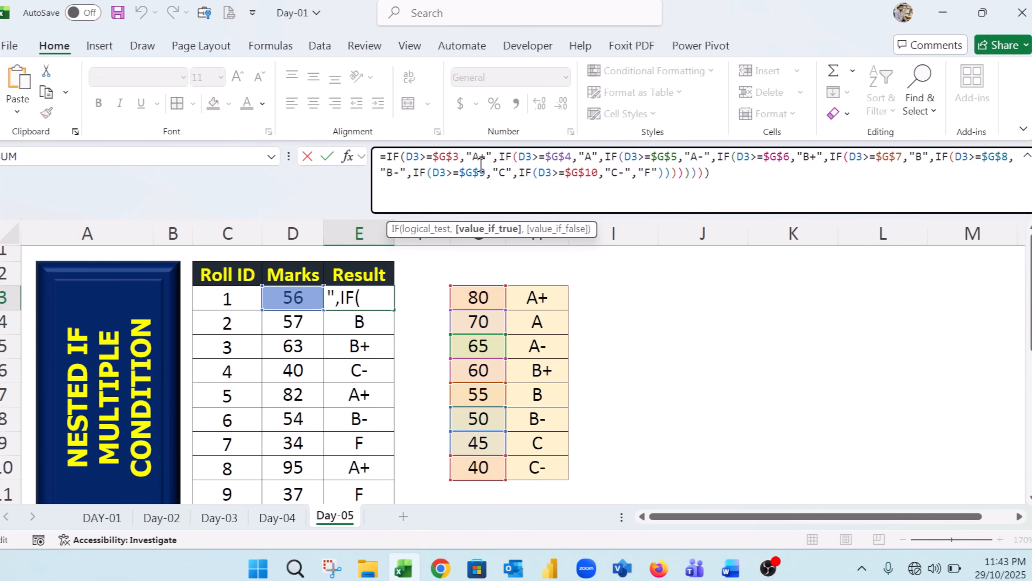
key("Escape")
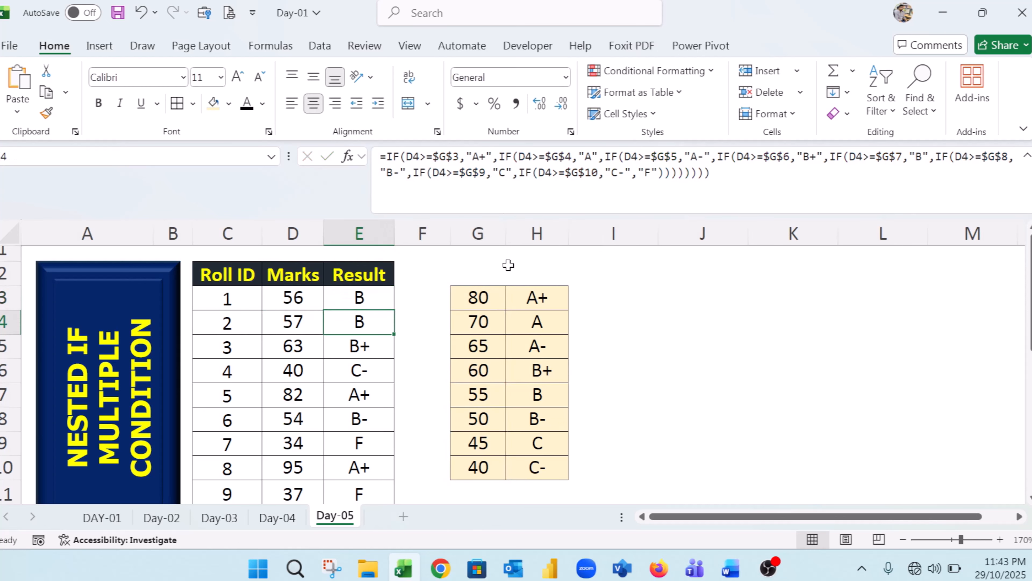
left_click(528, 296)
left_click(525, 327)
left_click(540, 362)
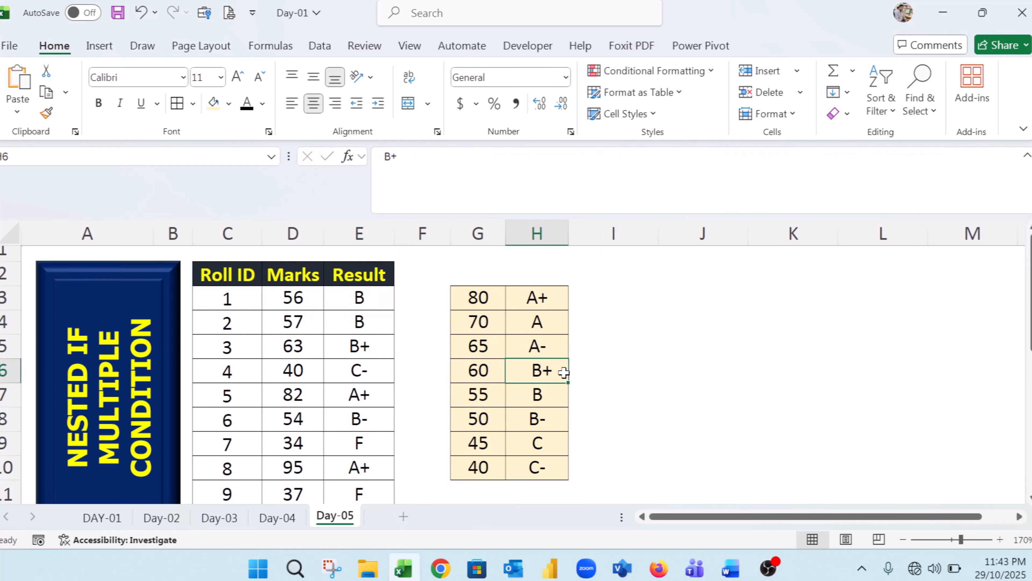
- Try replacing the grade for the 60 threshold with D to test roll ID 3's result, and undo the change
left_click(293, 347)
left_click(361, 343)
left_click(477, 368)
left_click(552, 370)
type("D")
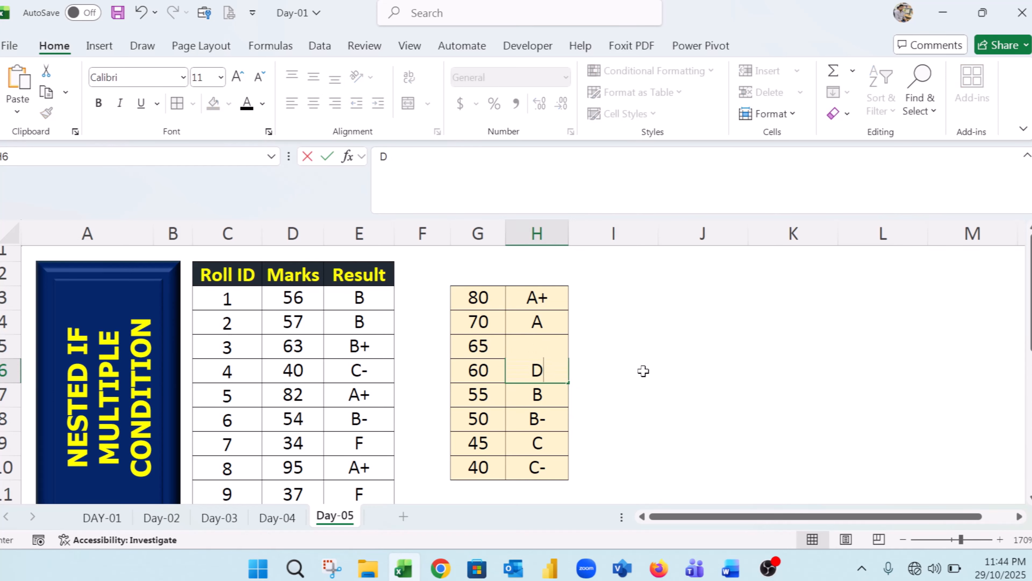
left_click(642, 369)
left_click(325, 368)
left_click(566, 375)
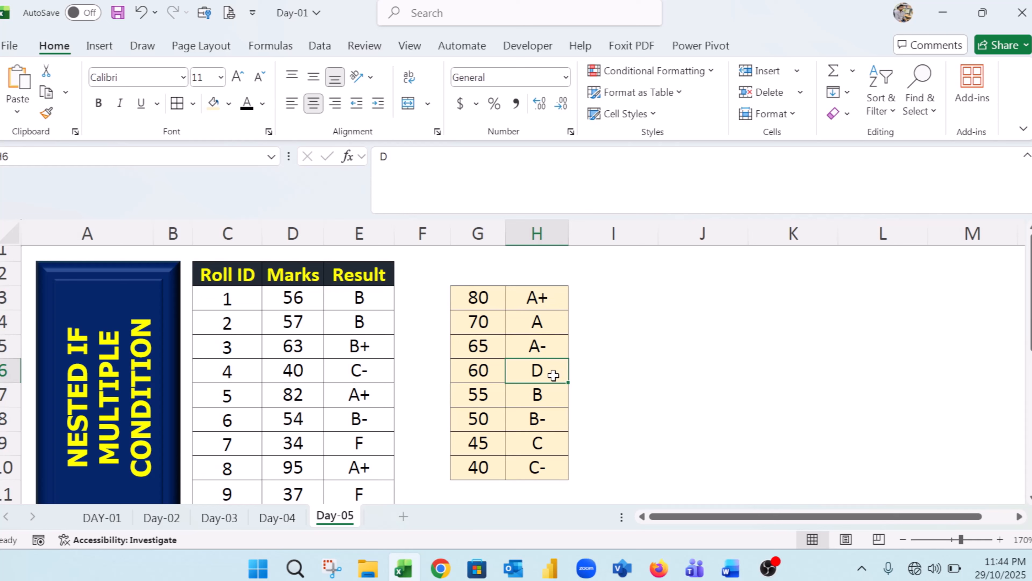
key("ctrl+z")
- In E3's nested IF formula, replace the hard-coded "A+" with the absolute reference $H$3
left_click(352, 297)
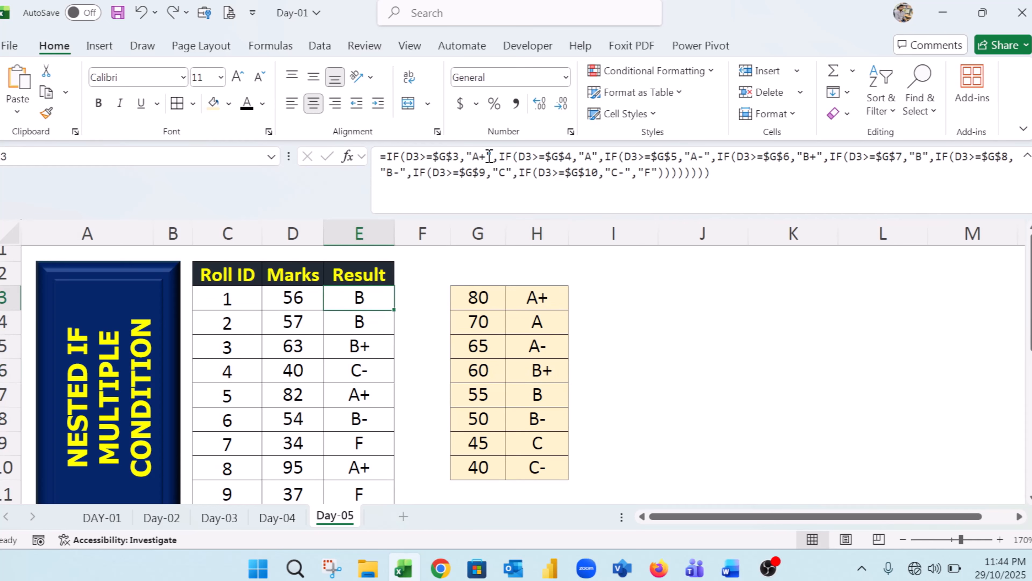
left_click_drag(492, 154, 467, 156)
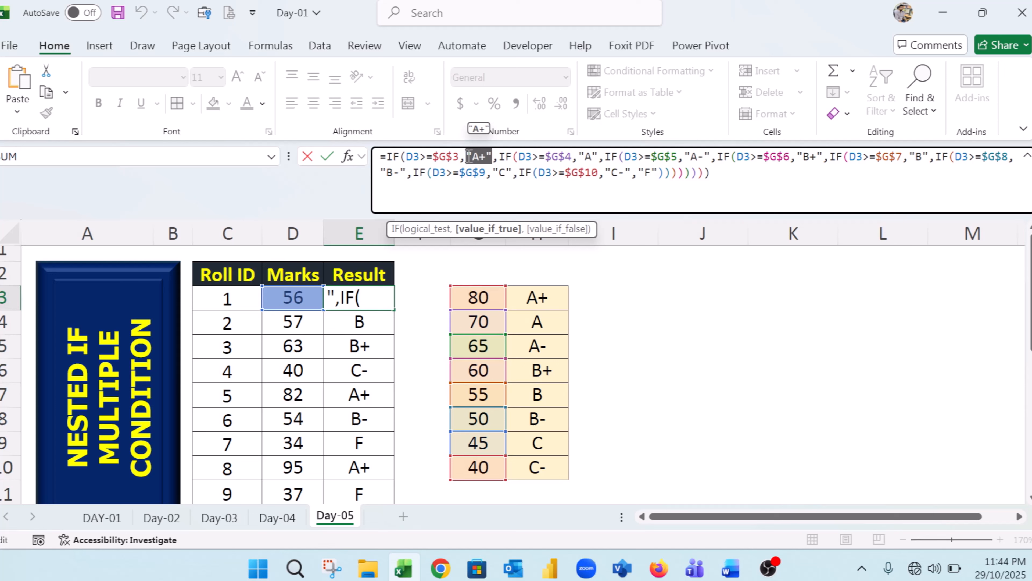
key("Delete")
left_click(538, 295)
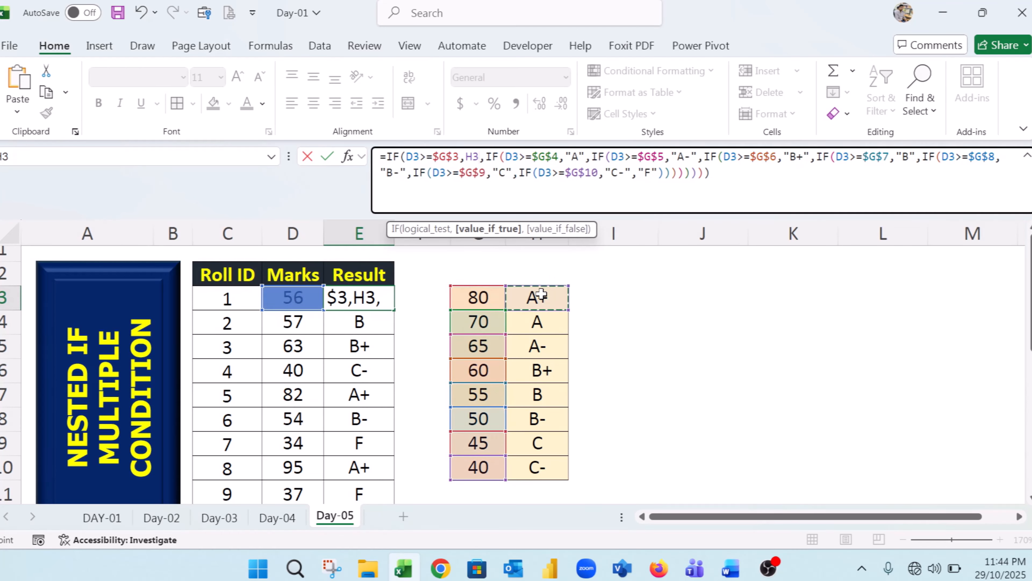
left_click(468, 157)
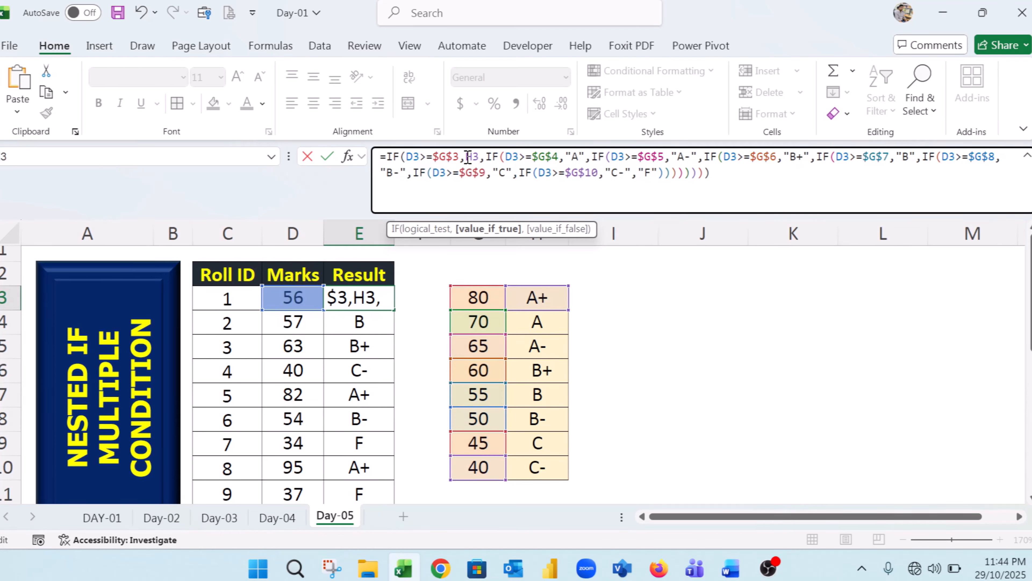
type("$")
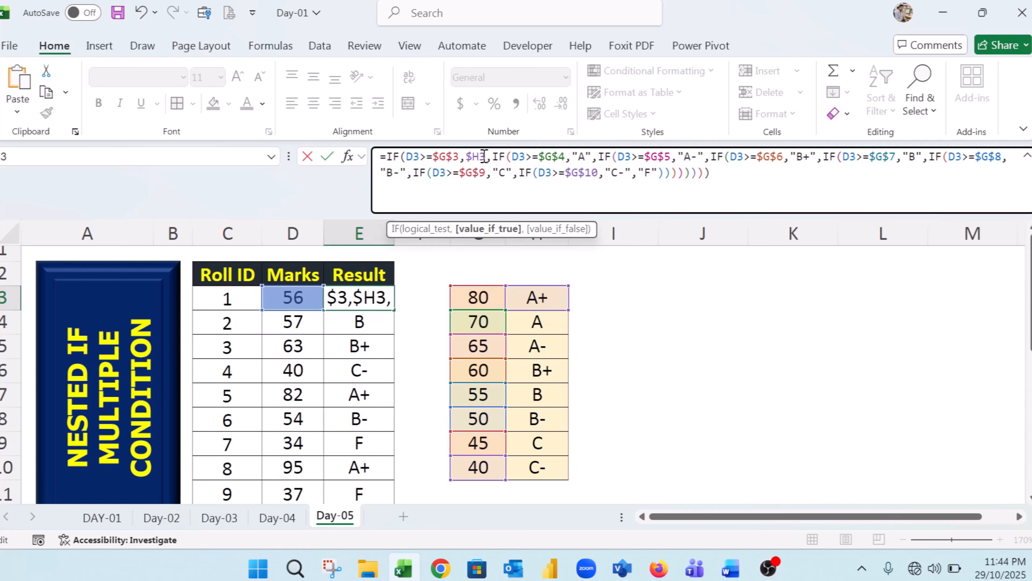
left_click(481, 156)
type("$")
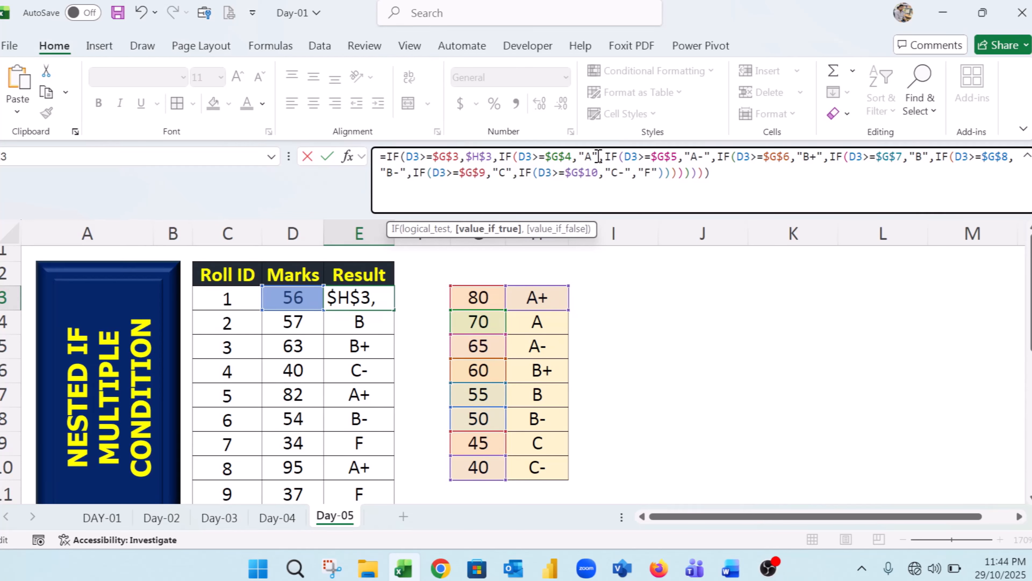
- Replace the hard-coded "A" in the second IF with the absolute reference $H$4
double_click(592, 156)
key("BackSpace")
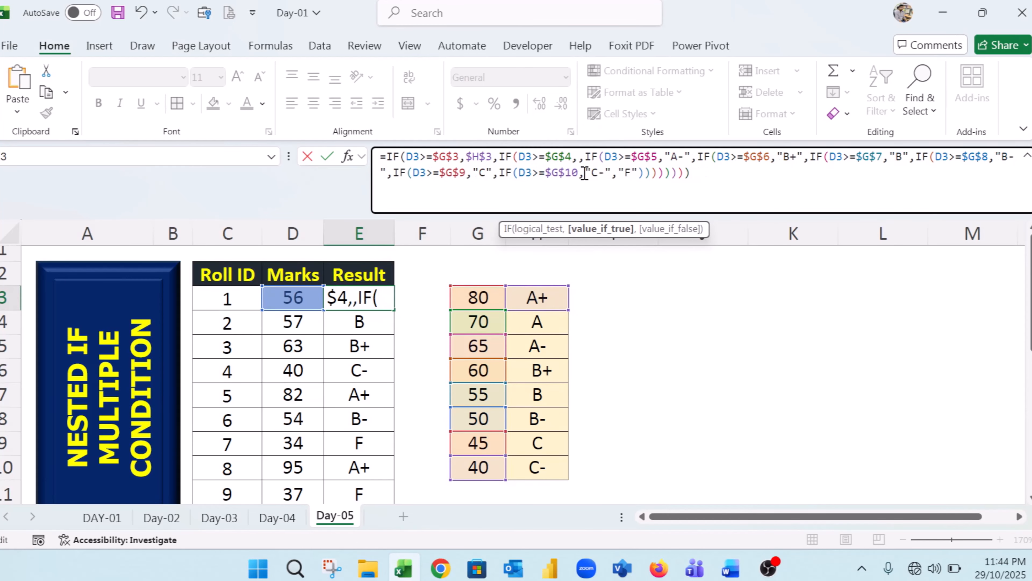
left_click(541, 322)
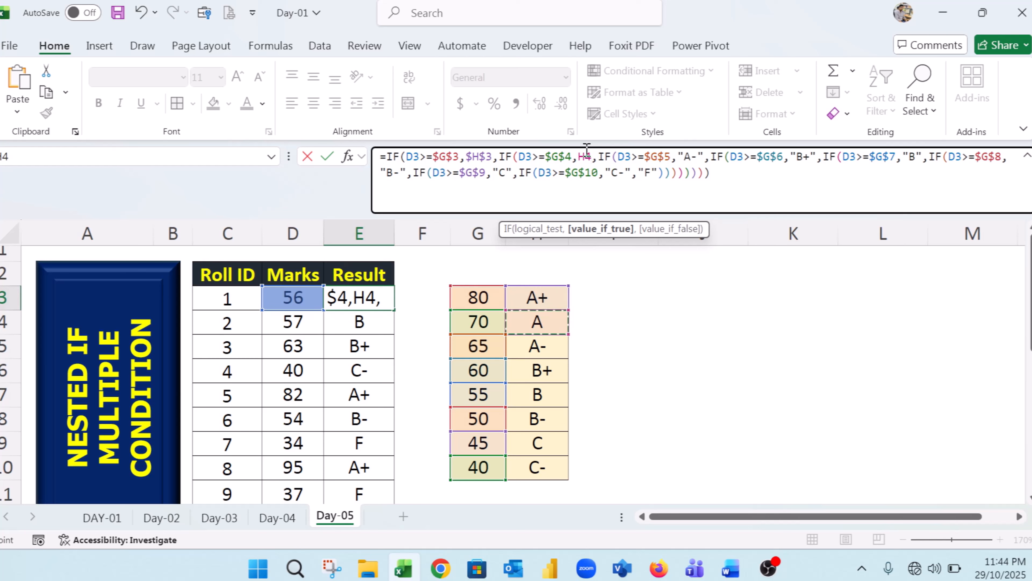
left_click(579, 156)
type("$")
left_click(595, 156)
type("$H$")
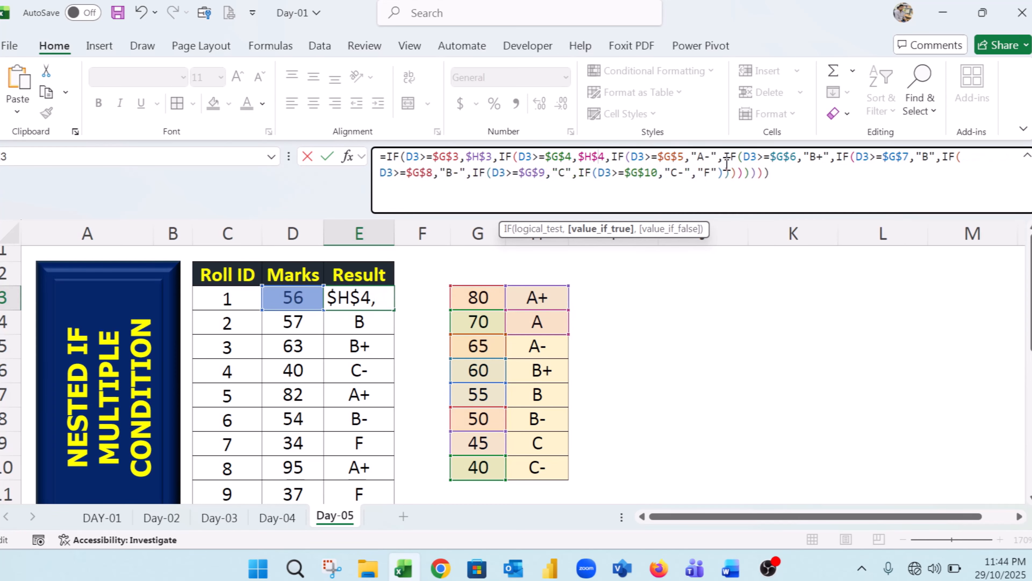
- Replace the hard-coded "A-" in the third IF with the absolute reference $H$5
left_click_drag(716, 156, 692, 156)
key("Delete")
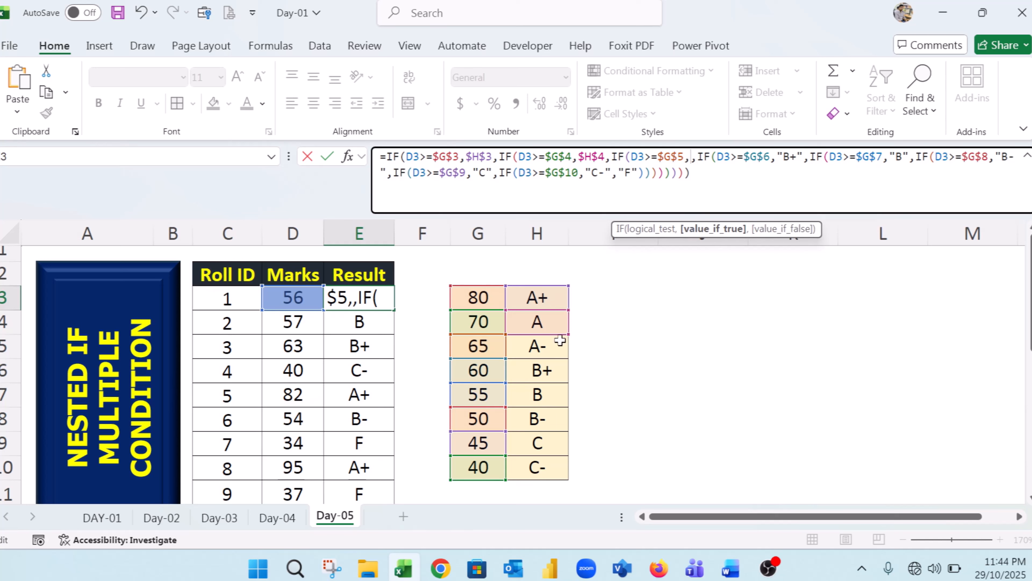
left_click(540, 344)
left_click(690, 157)
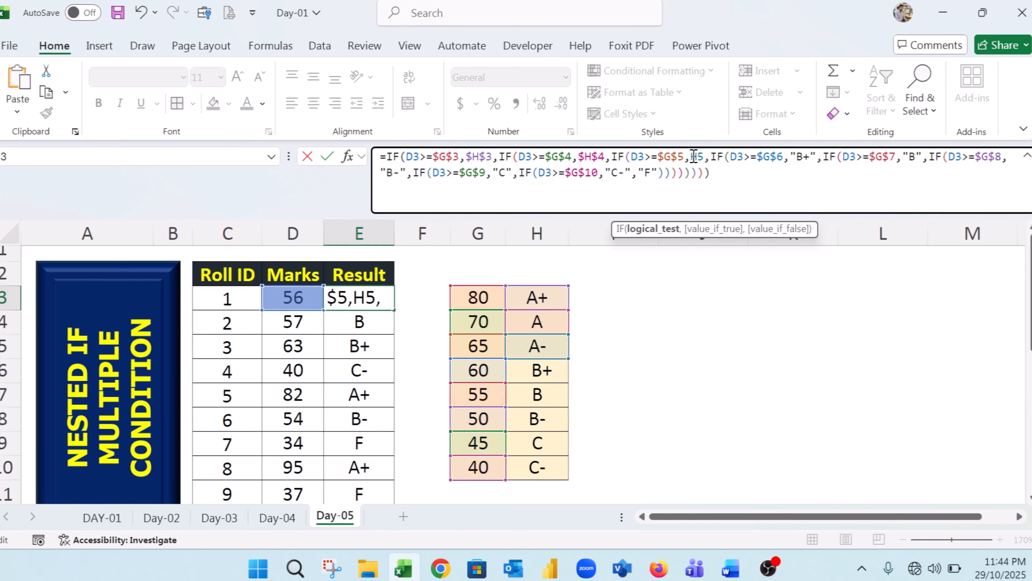
type("$")
left_click(706, 156)
type("$H$")
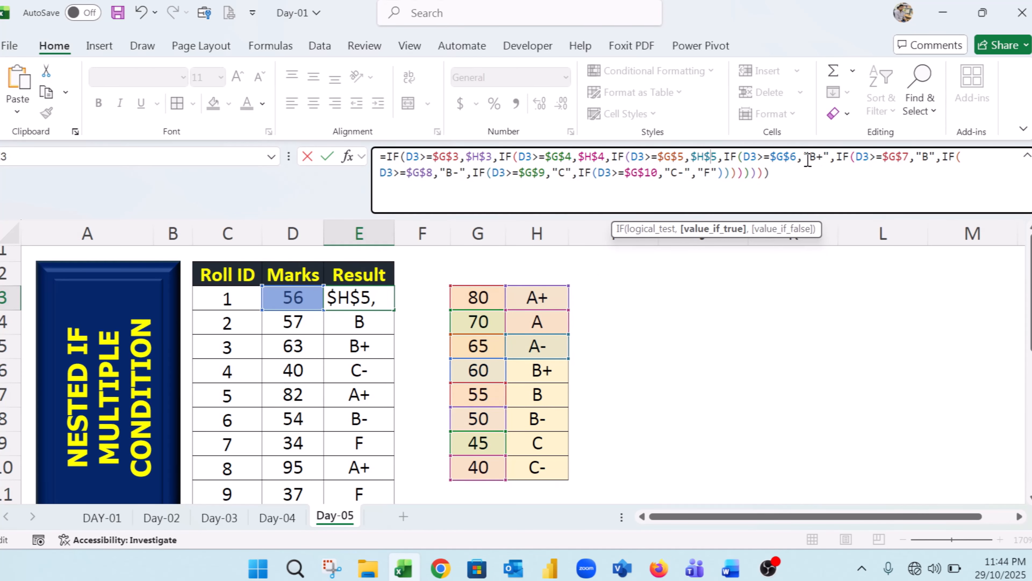
- Replace the hard-coded "B+" in the fourth IF with the absolute reference $H$6
left_click_drag(830, 157, 807, 154)
key("BackSpace")
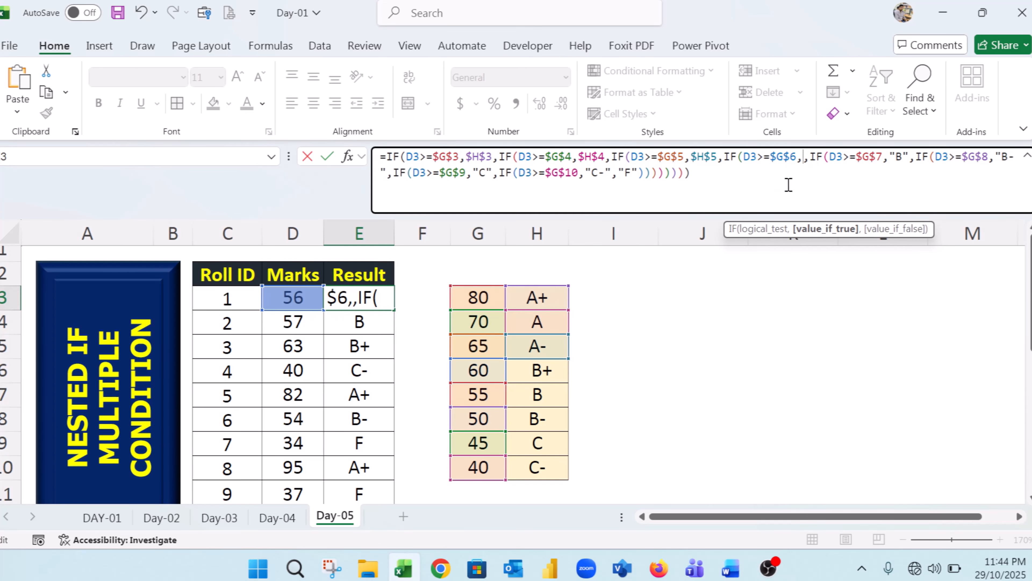
left_click(554, 372)
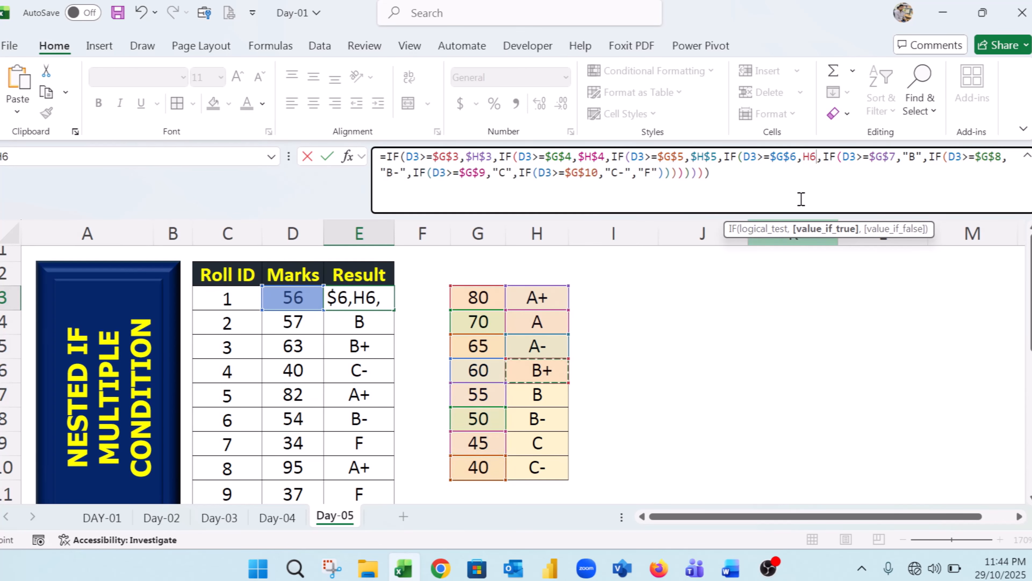
left_click(805, 156)
type("$")
left_click(818, 156)
type("$H$")
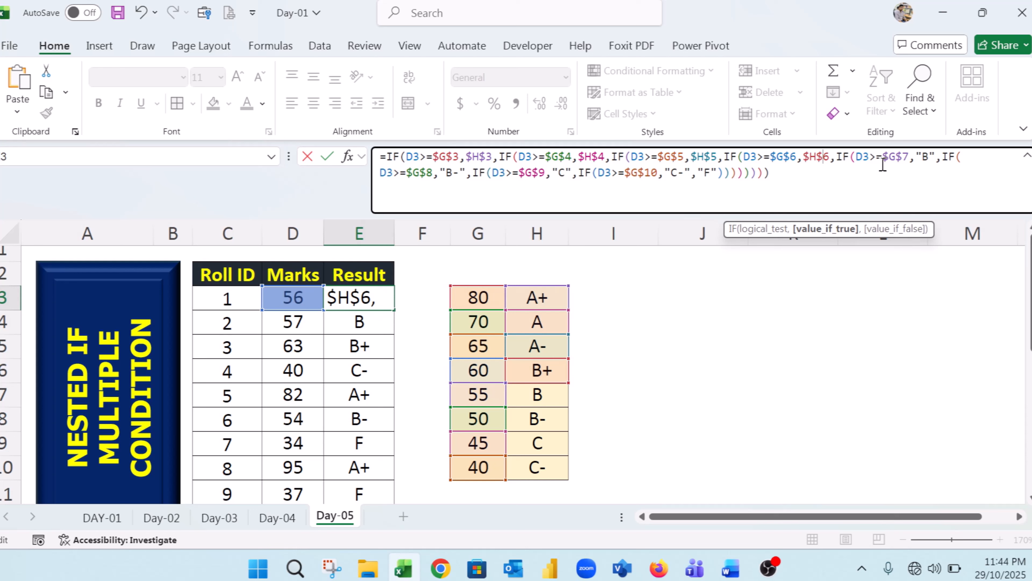
- Replace the hard-coded "B" in the fifth IF with the absolute reference $H$7
double_click(931, 157)
key("BackSpace")
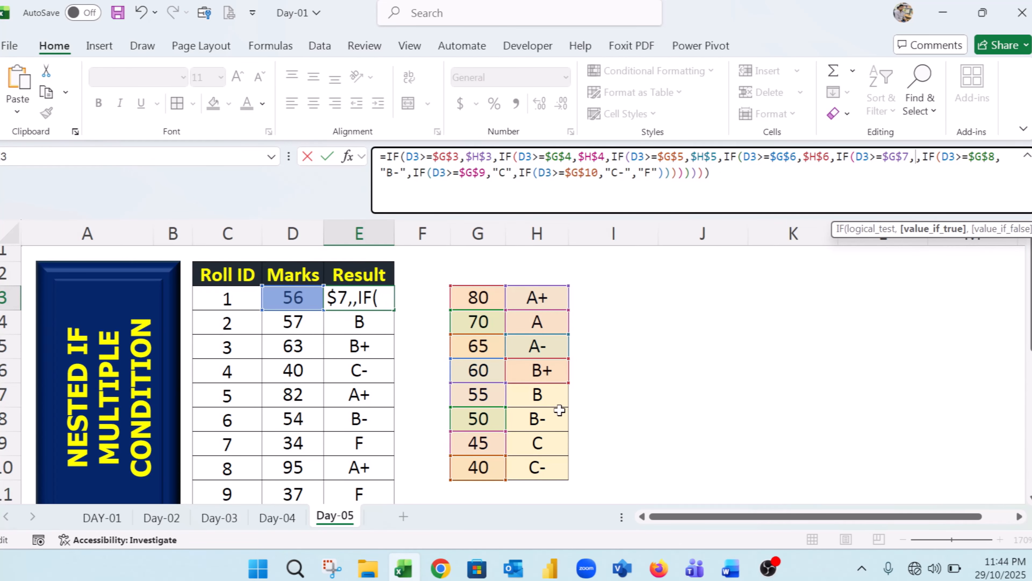
left_click(558, 402)
left_click(914, 156)
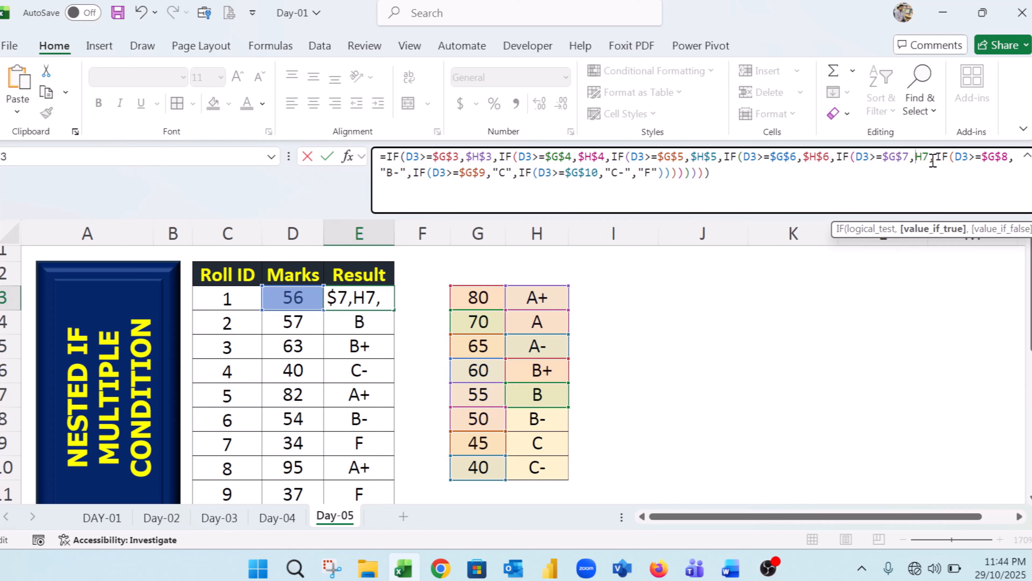
type("$G")
type("$H$")
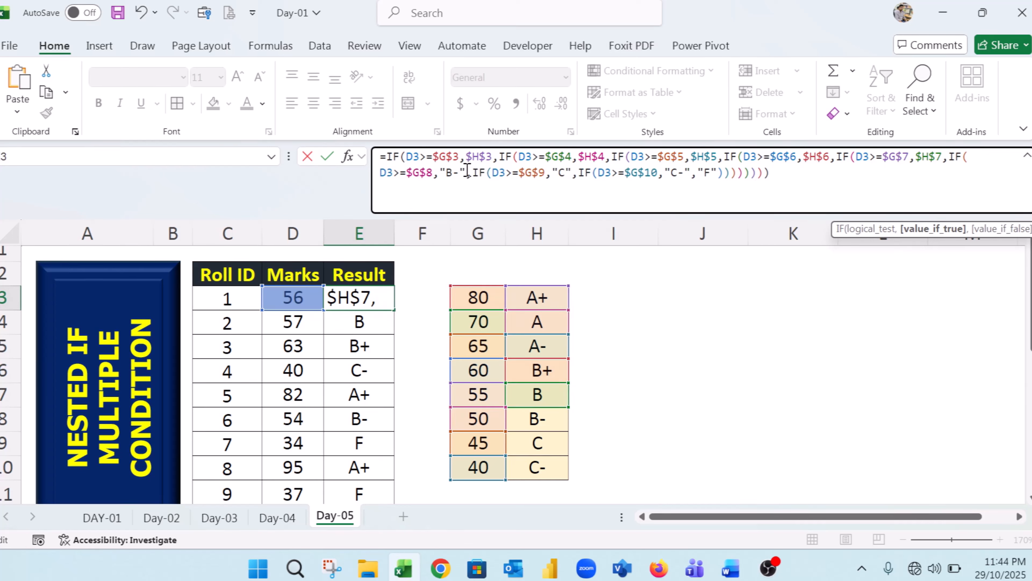
- Replace the hard-coded "B-" in the sixth IF with the absolute reference $H$8
left_click_drag(468, 171, 440, 170)
key("BackSpace")
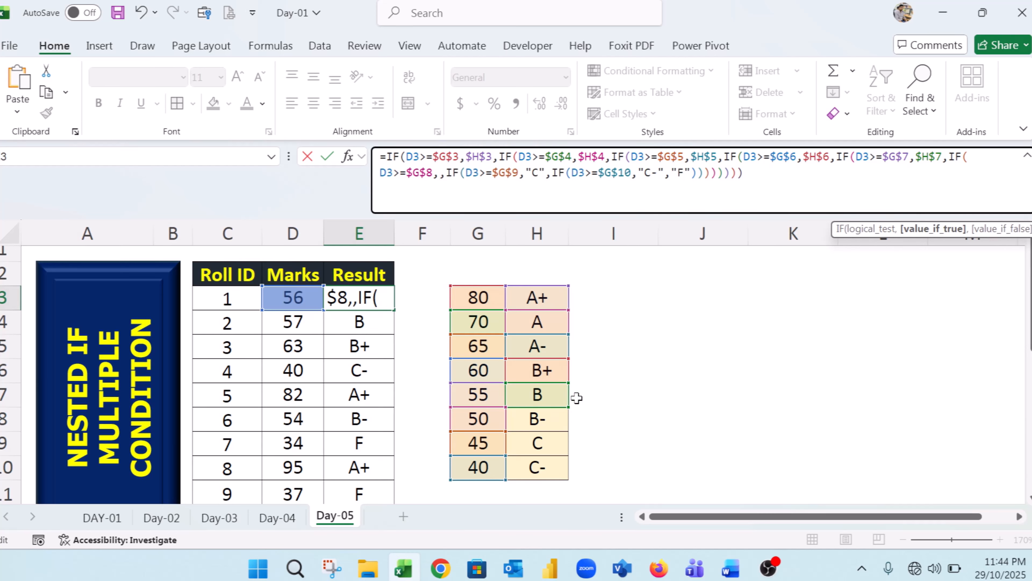
left_click(544, 418)
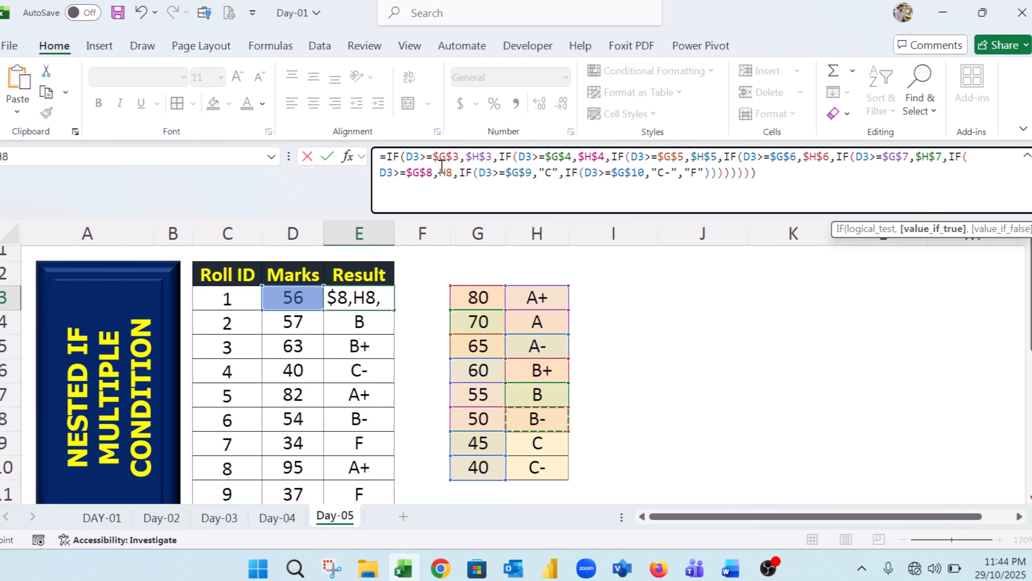
key("F4")
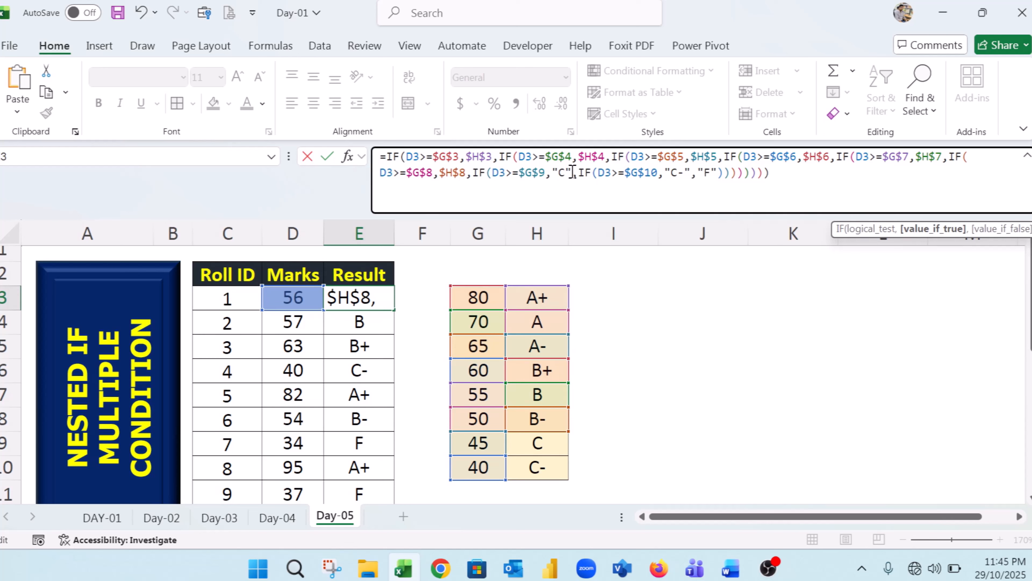
- Replace the hard-coded "C" in the seventh IF with the absolute reference $H$9
left_click(571, 172)
left_click_drag(571, 172, 550, 171)
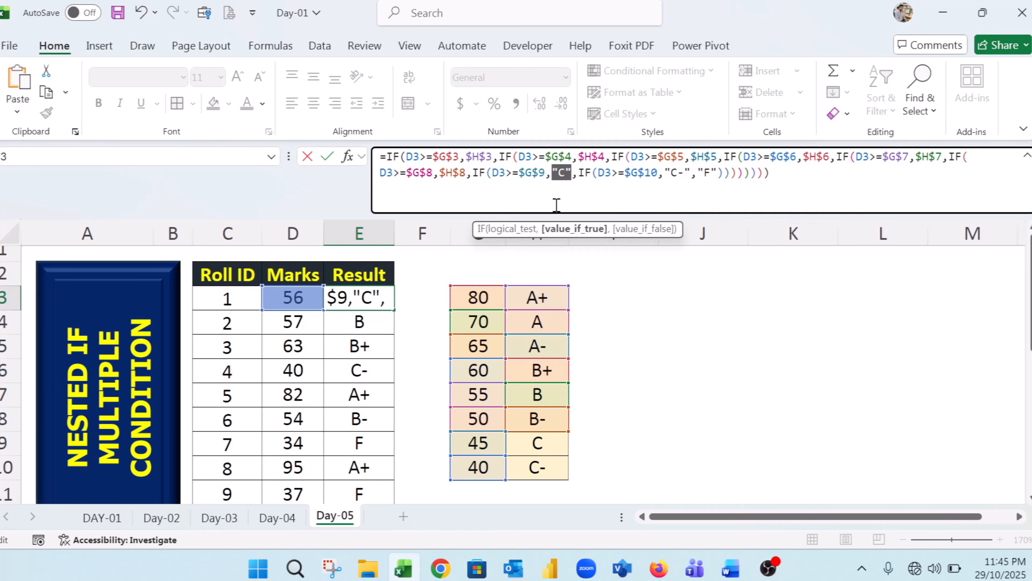
key("BackSpace")
left_click(555, 433)
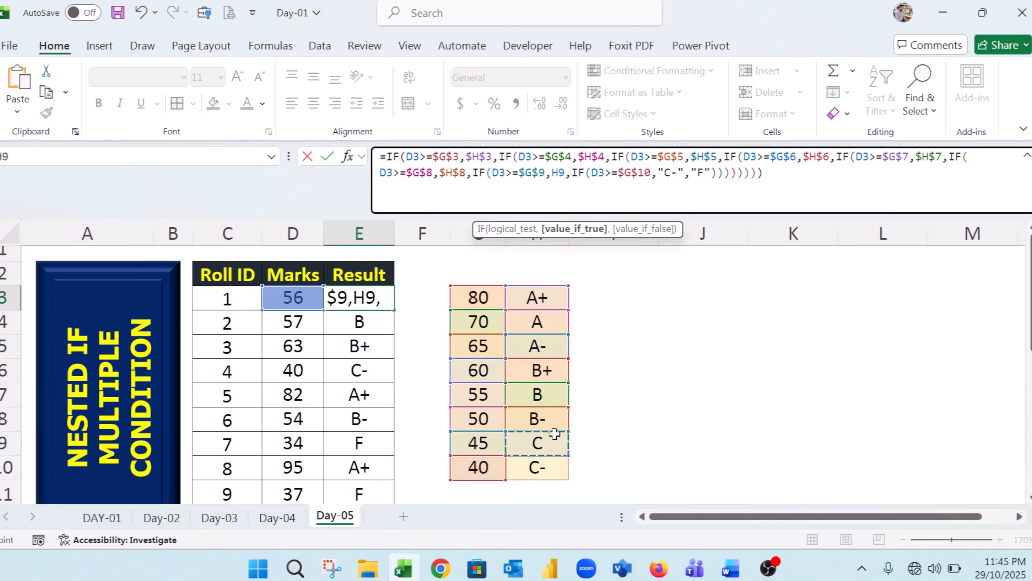
left_click(551, 172)
type("$")
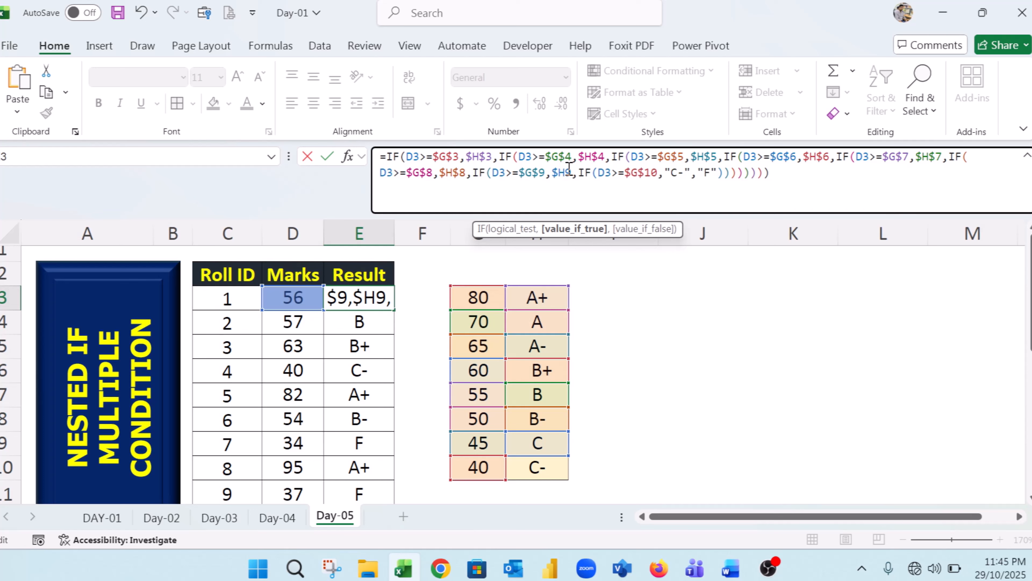
key("Left")
type("$")
- Replace the hard-coded "C-" in the last IF with the absolute reference $H$10 and commit the formula
left_click(702, 172)
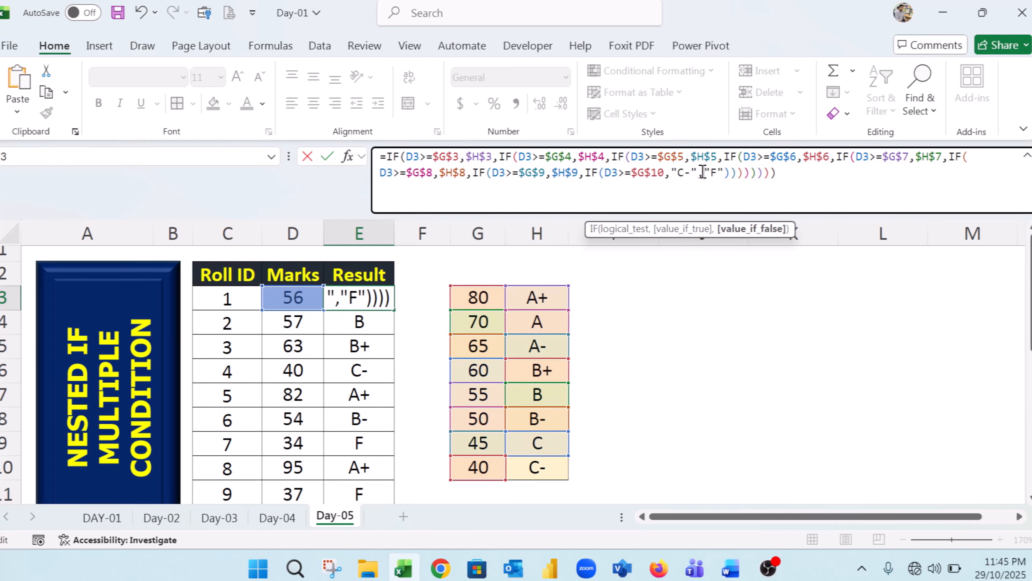
left_click_drag(699, 172, 671, 173)
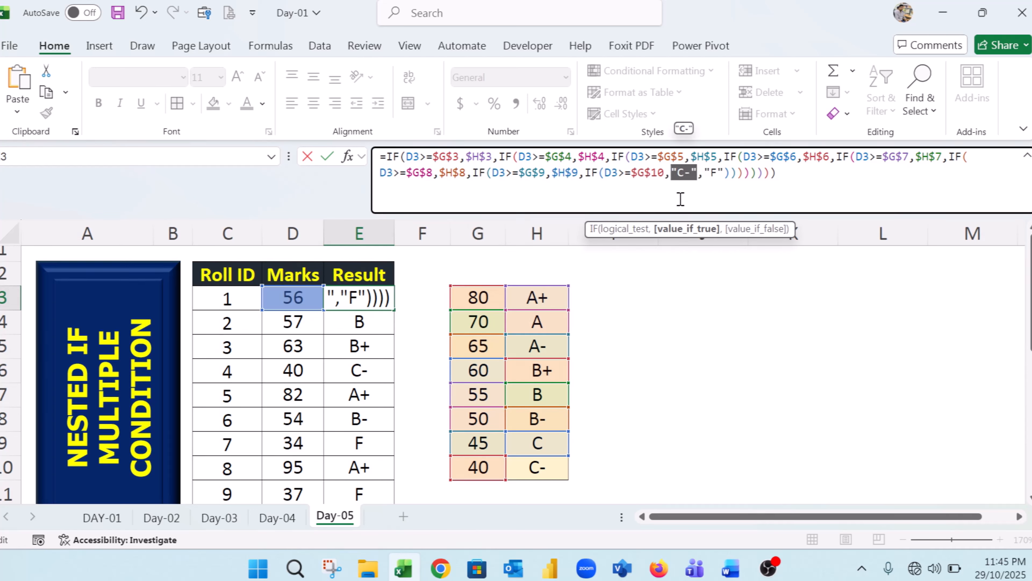
key("BackSpace")
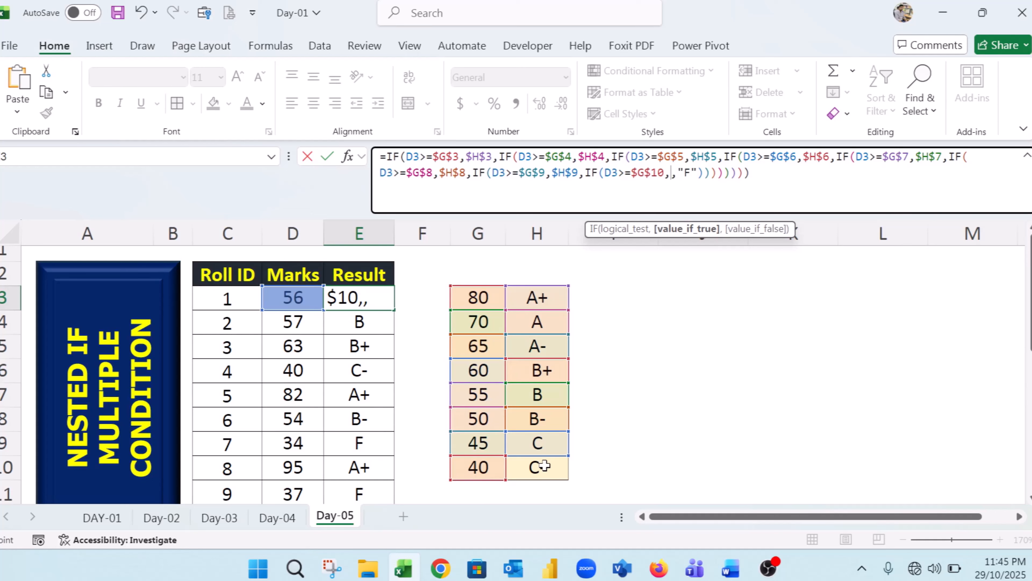
left_click(537, 467)
left_click(672, 172)
type("$H10")
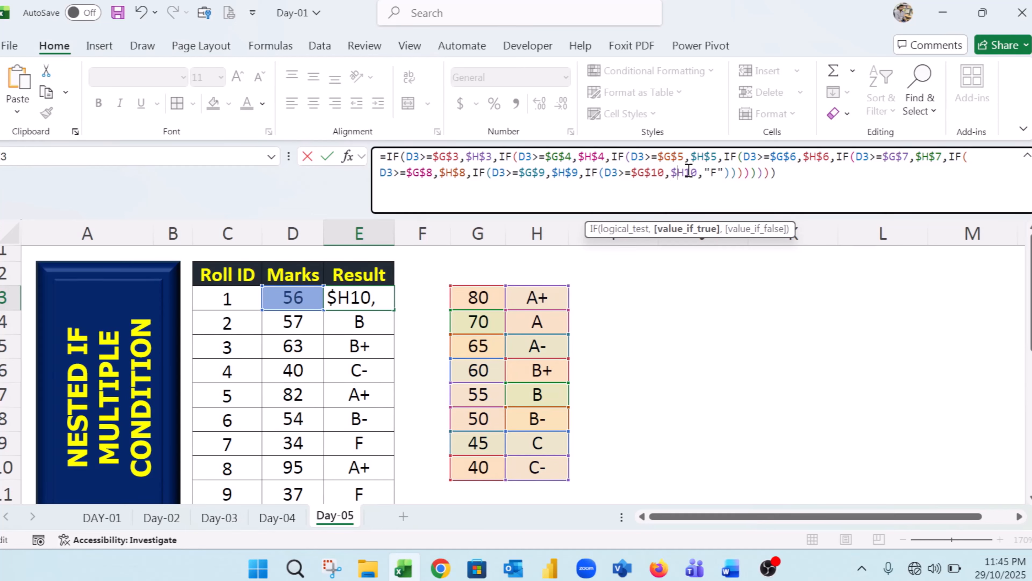
left_click(685, 172)
type("$")
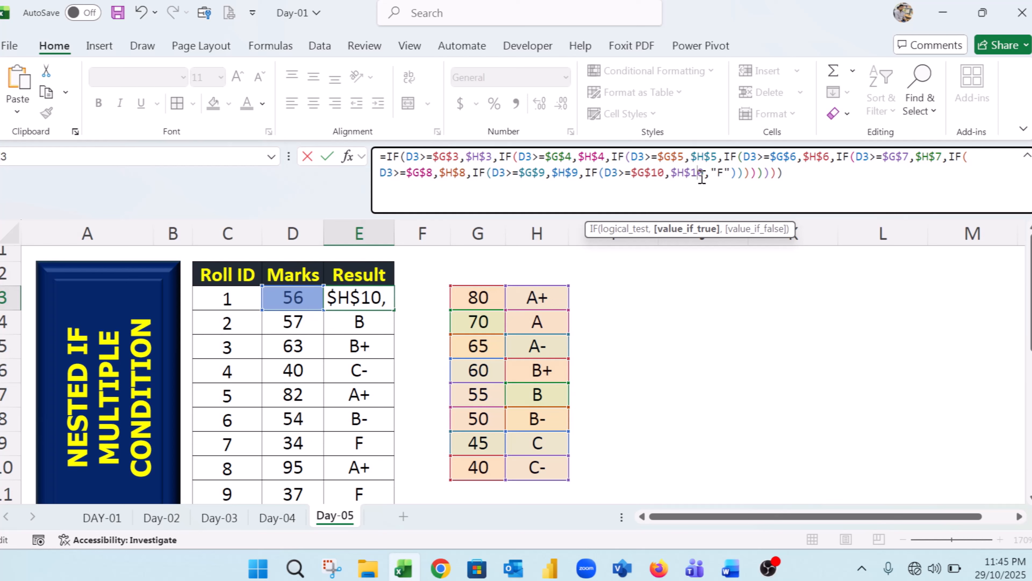
key("Return")
- Fill the revised grade formula from E3 down the Result column to E12
left_click(382, 296)
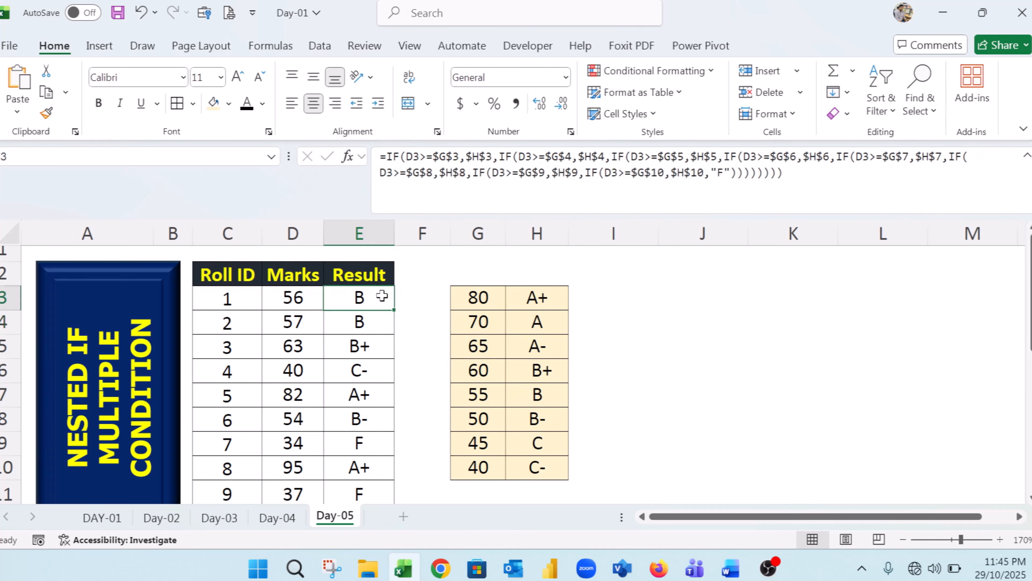
left_click_drag(394, 310, 372, 475)
scroll(461, 392, "up", 1)
- Check the refilled Result column against the grade cells in the threshold table
left_click(557, 363)
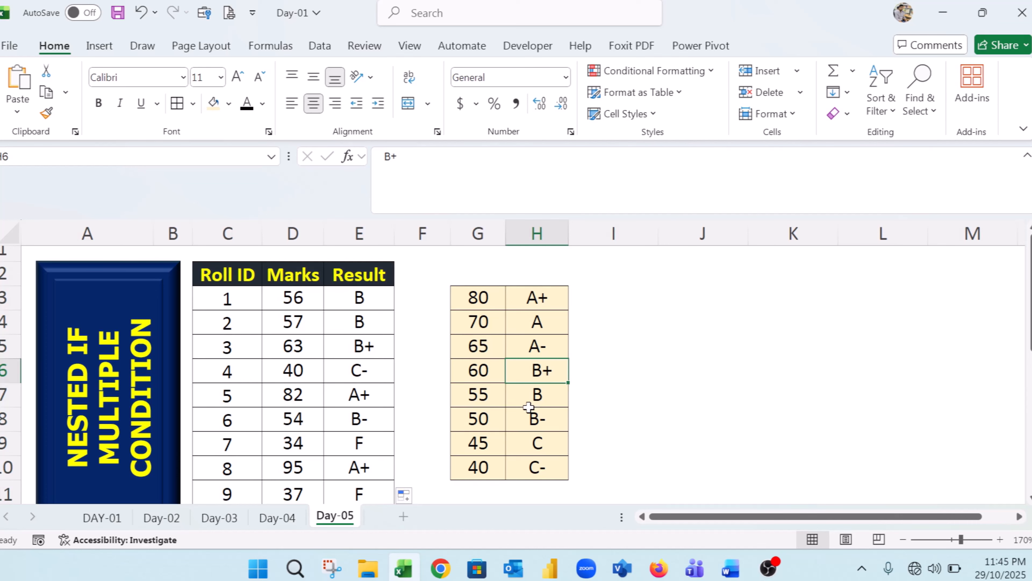
scroll(410, 419, "down", 2)
scroll(436, 401, "up", 1)
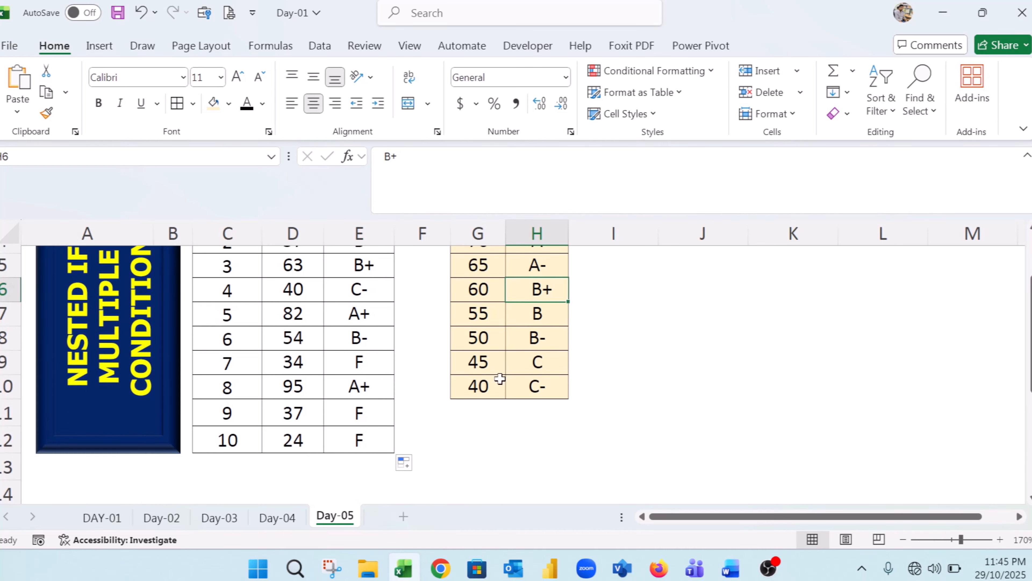
left_click(557, 338)
left_click(546, 364)
left_click(449, 366)
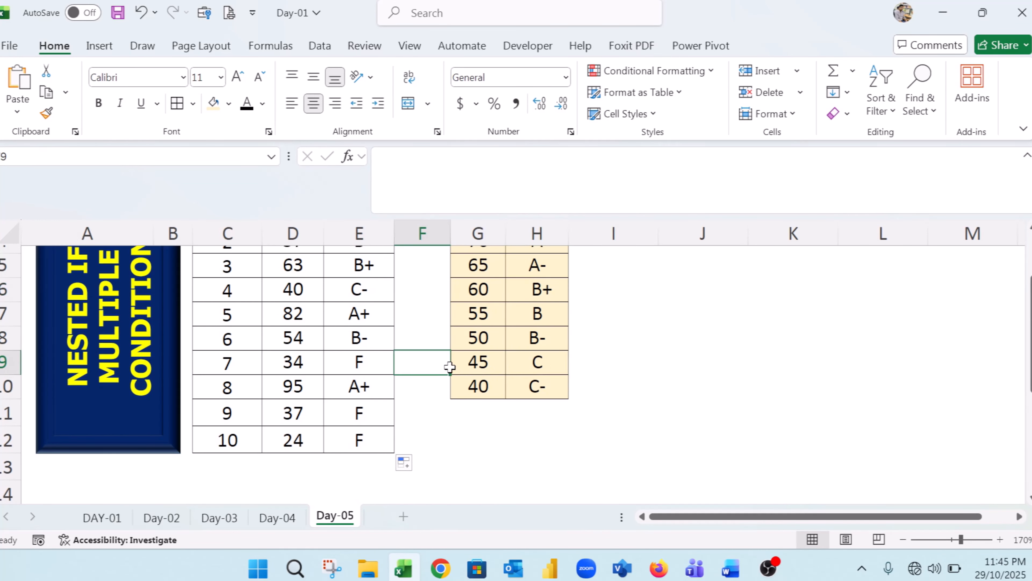
- Set the marks for Roll ID 4 in D6 to 45 and check its formula result
left_click(493, 363)
left_click(551, 364)
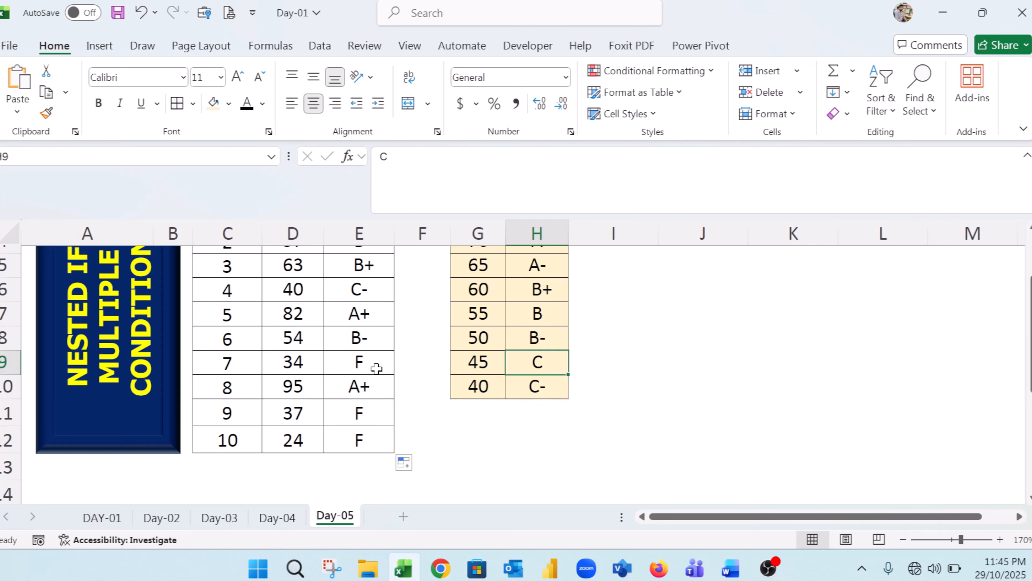
scroll(377, 368, "up", 1)
left_click(295, 372)
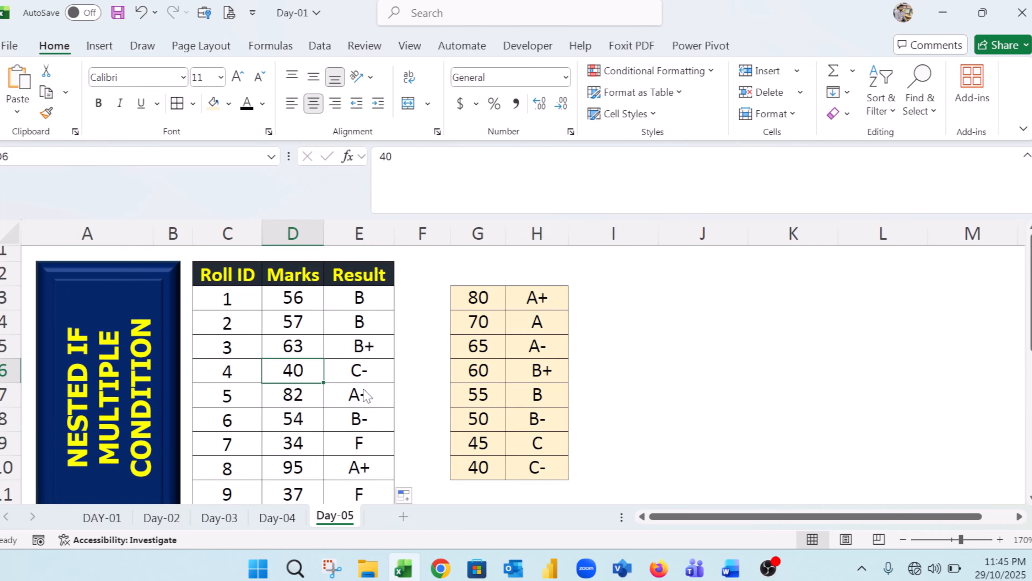
type("45")
left_click(358, 368)
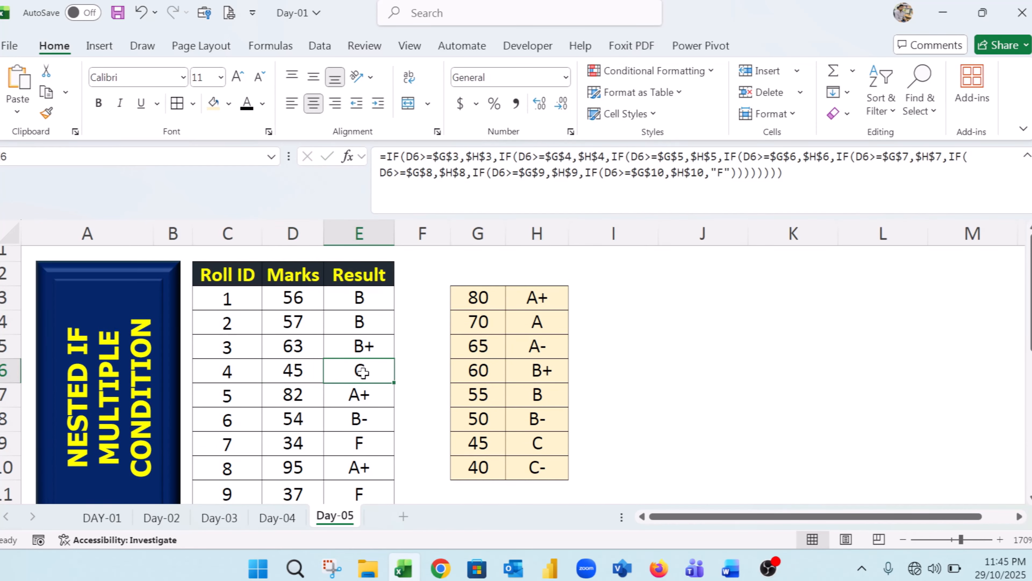
- Change the grade for the 45 threshold in H9 to C+ and check the result for Roll ID 4
left_click(528, 435)
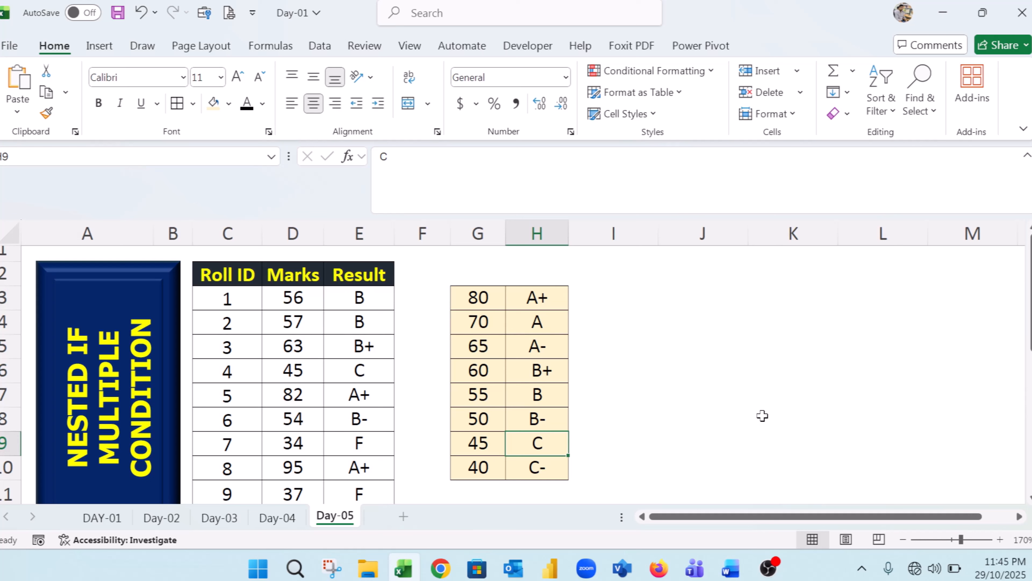
type("C-")
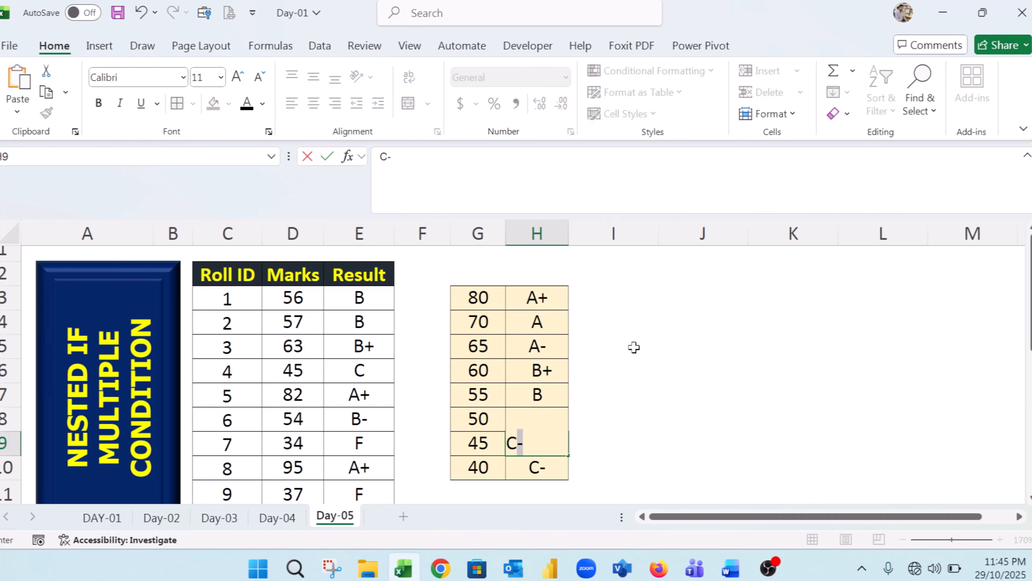
type("+")
left_click(378, 377)
scroll(406, 427, "down", 1)
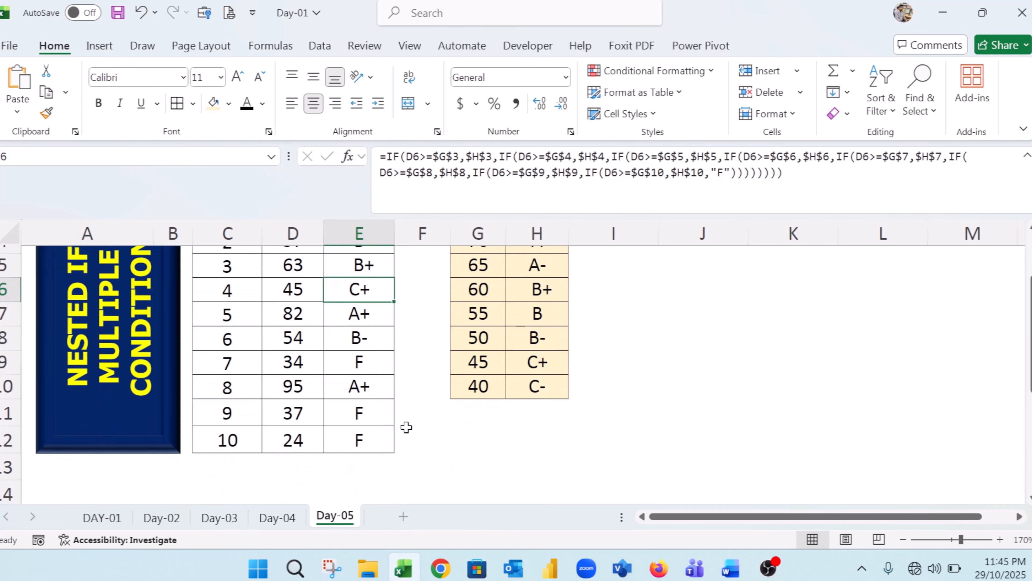
- Examine the grades and formulas throughout the Result column, starting from E3
scroll(407, 426, "up", 2)
left_click(360, 281)
left_click(364, 303)
scroll(380, 453, "down", 1)
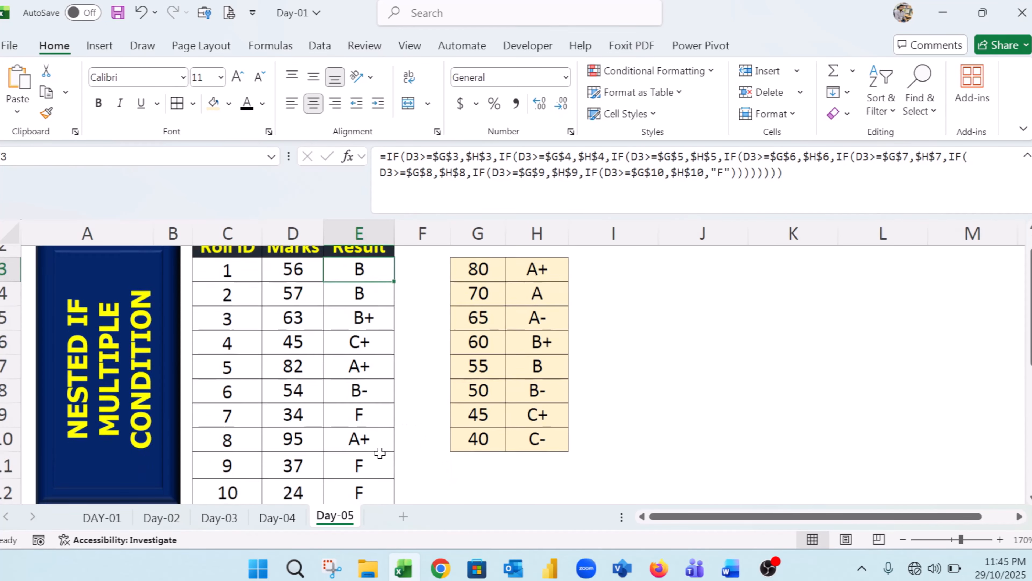
scroll(410, 420, "down", 2)
scroll(410, 420, "up", 3)
left_click_drag(357, 292, 357, 466)
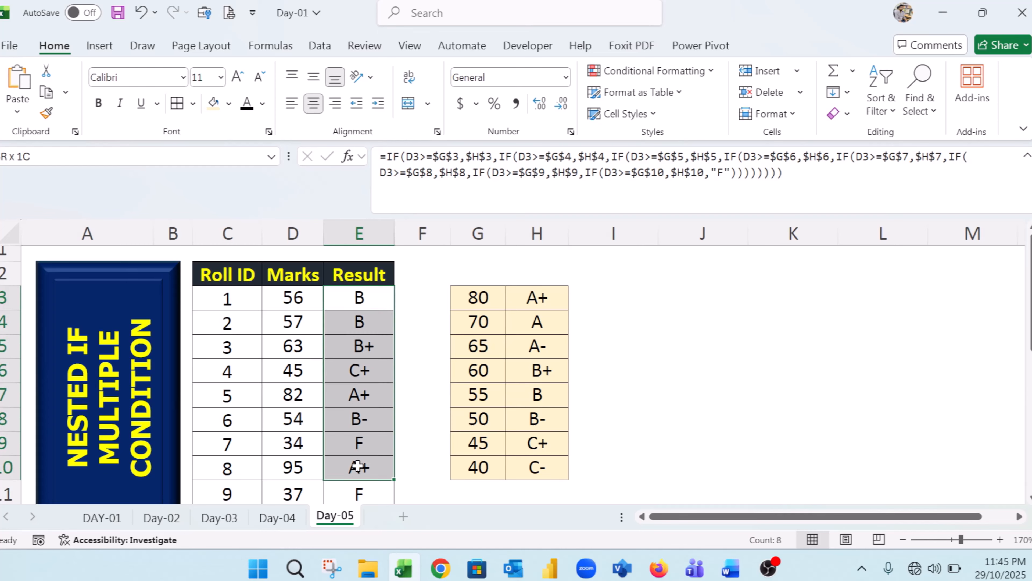
scroll(357, 480, "down", 2)
scroll(421, 417, "up", 2)
left_click(362, 292)
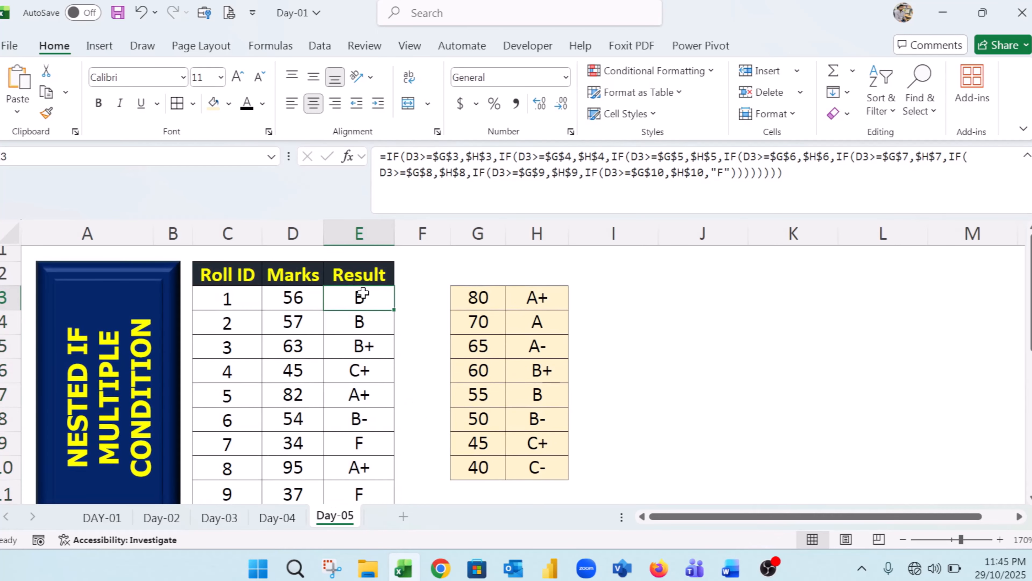
left_click_drag(363, 293, 362, 400)
left_click(369, 308)
- Enter the text IFS in cell J4 and collapse the formula bar to a single line
left_click(652, 332)
left_click(715, 331)
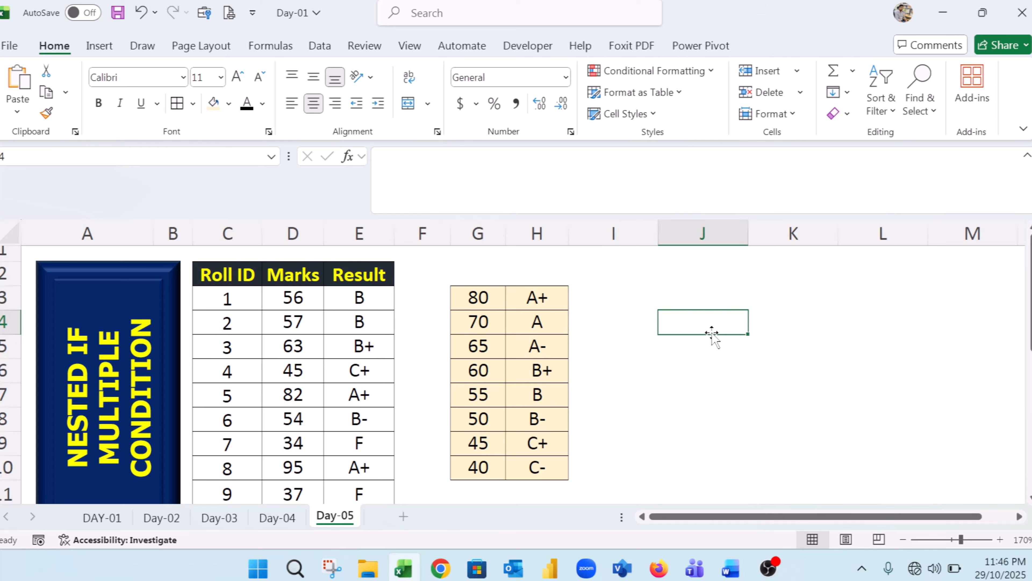
type("IFS")
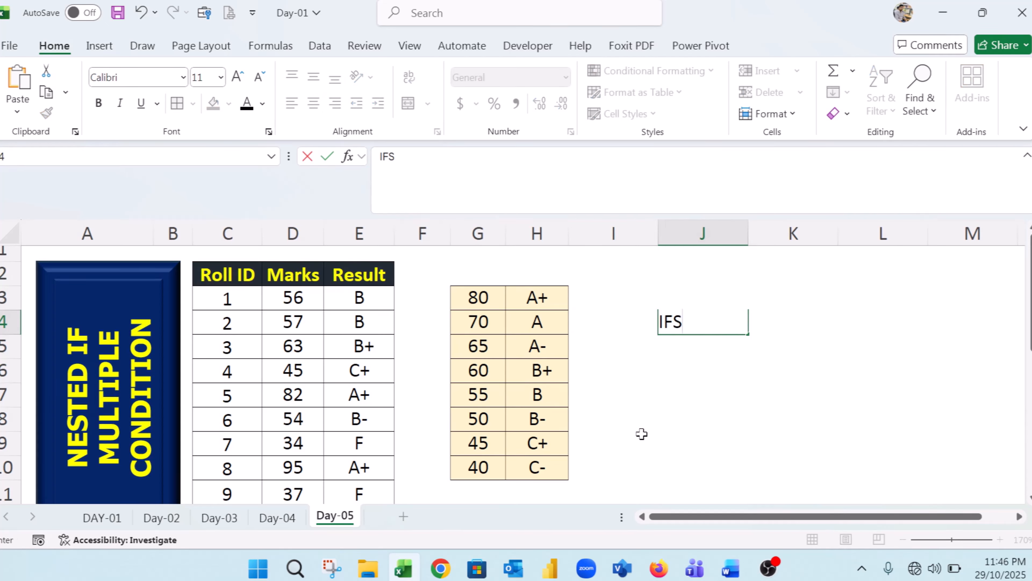
left_click(662, 418)
left_click(688, 323)
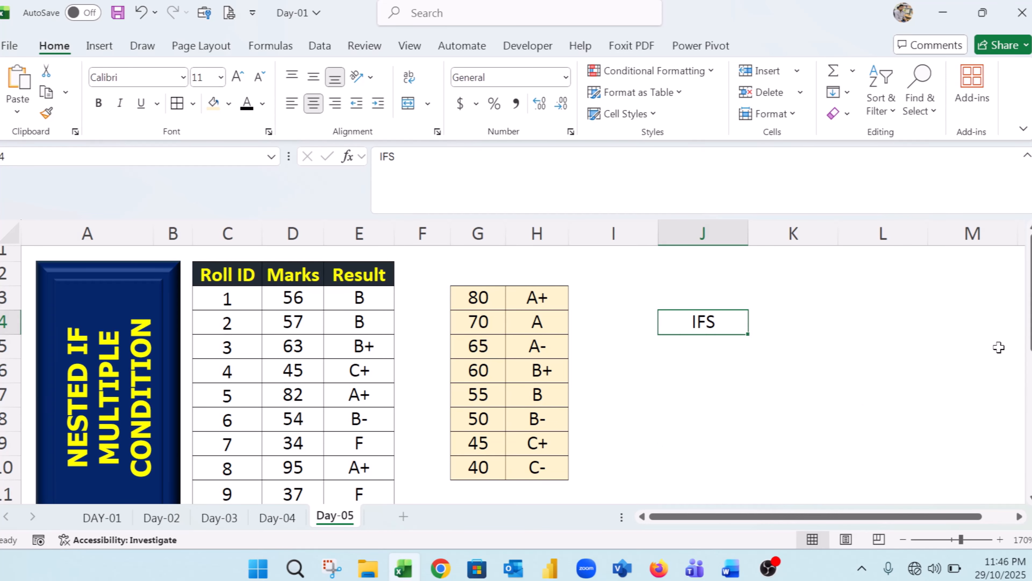
left_click(1027, 155)
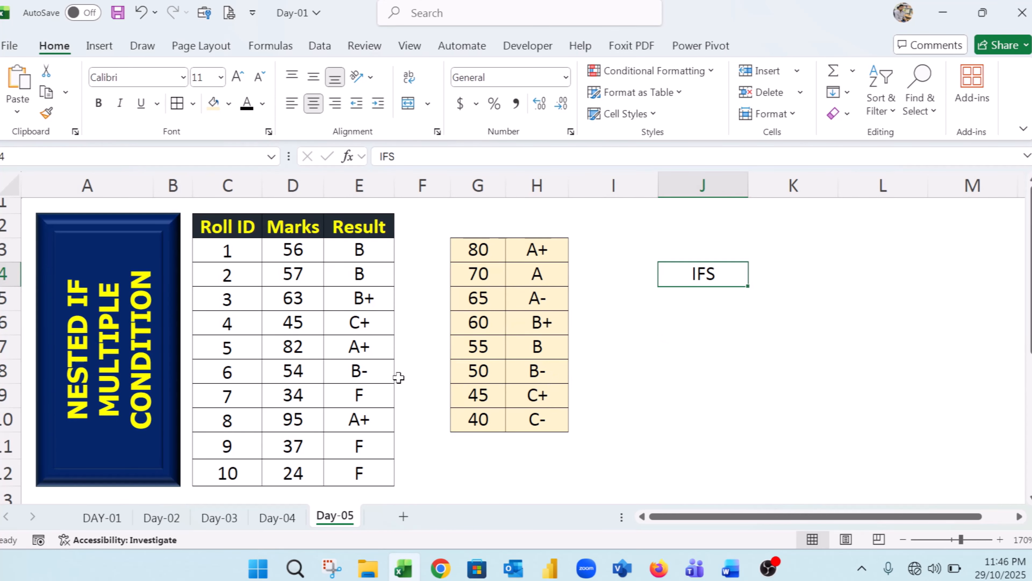
left_click(399, 368)
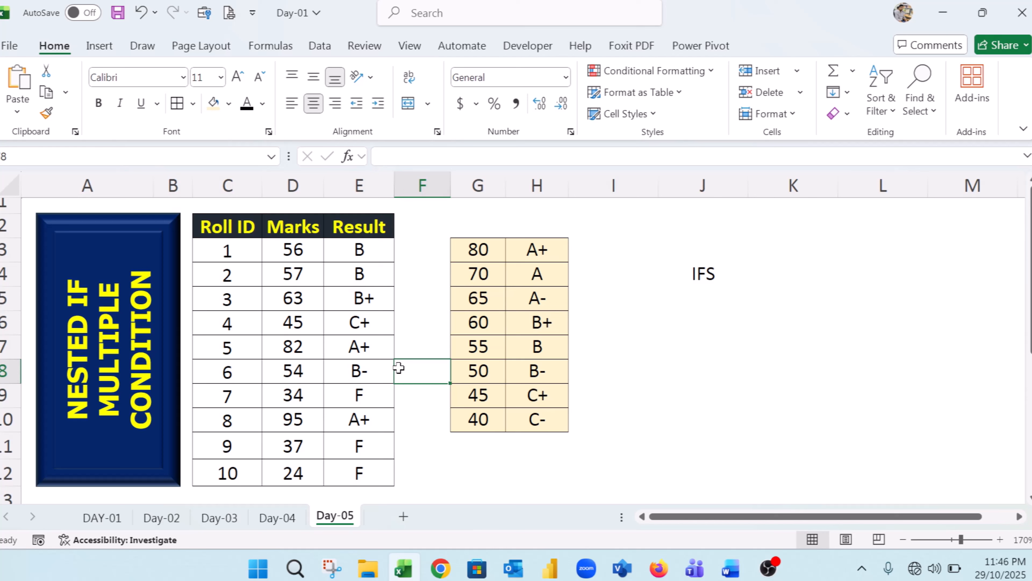